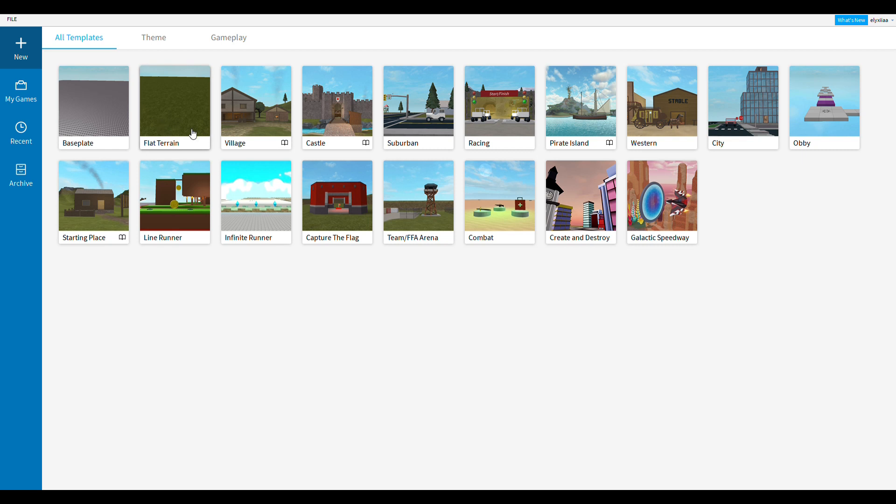
# Create a new place from the Baseplate template
pyautogui.click(99, 122)
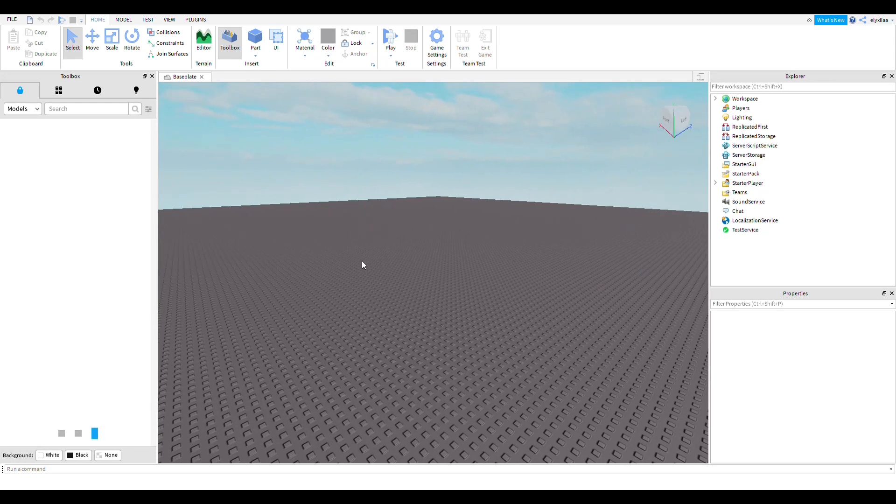
pyautogui.moveTo(362, 261); pyautogui.dragTo(379, 284, button='right')
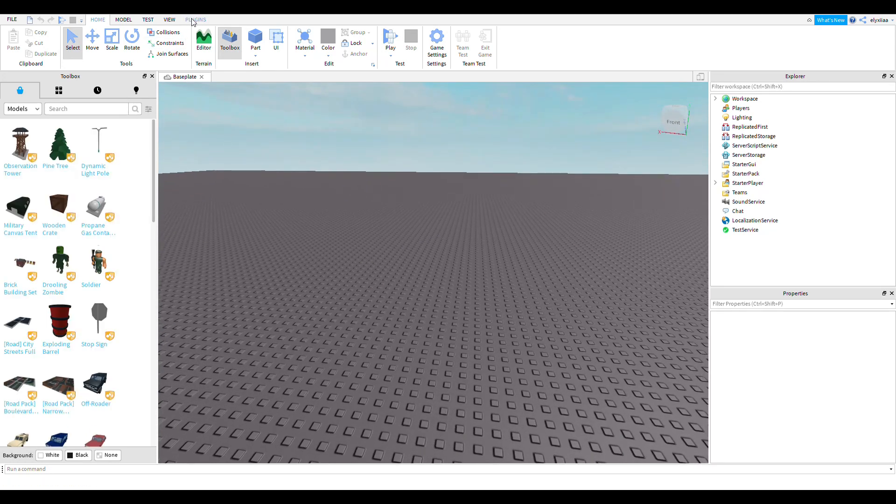
# Spawn an R15 character with the Load Character plugin using the player's own username
pyautogui.click(194, 19)
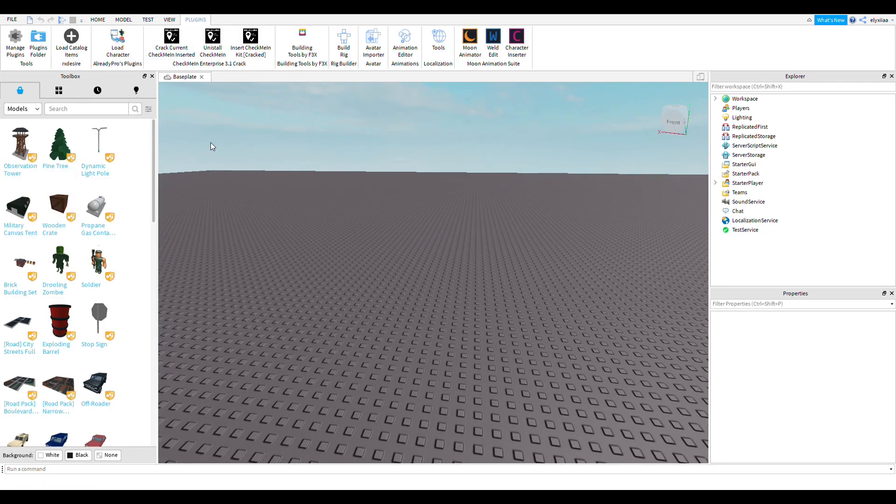
pyautogui.moveTo(264, 172); pyautogui.dragTo(260, 168, button='right')
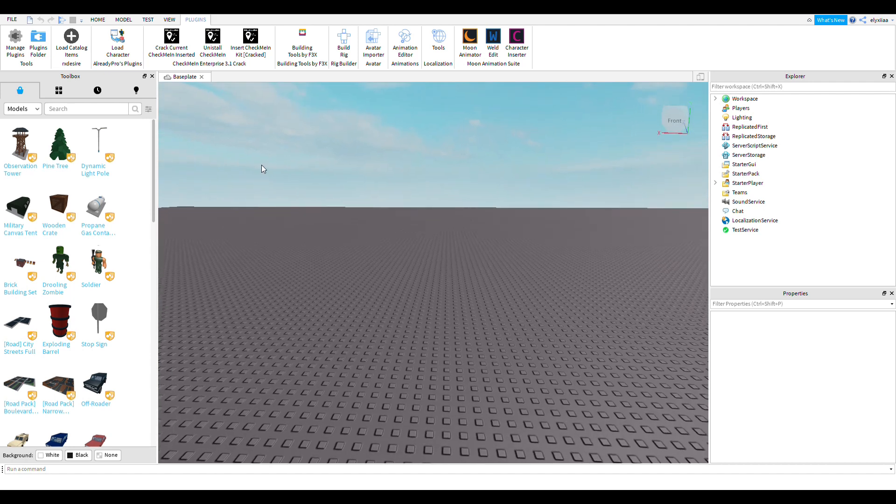
pyautogui.click(118, 44)
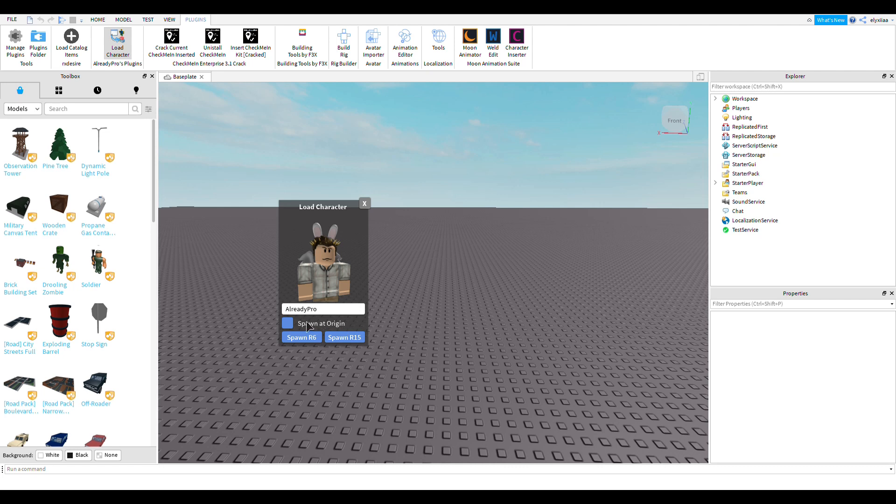
pyautogui.write('Elyxiiaa')
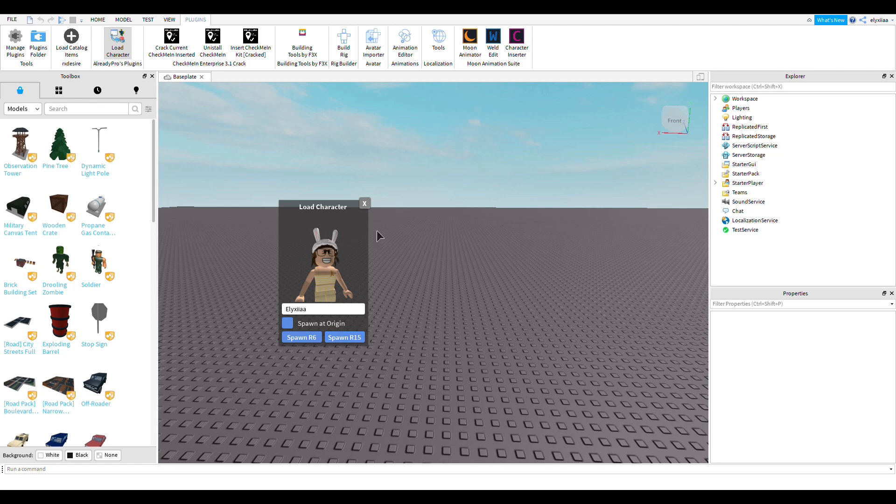
pyautogui.click(521, 307)
pyautogui.moveTo(521, 307); pyautogui.dragTo(534, 318, button='right')
pyautogui.scroll(4, 522, 307)
pyautogui.scroll(-2, 522, 307)
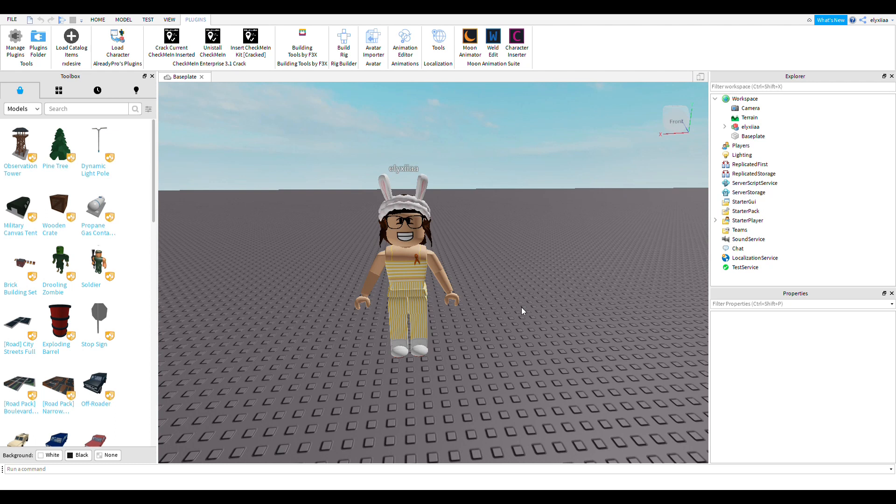
pyautogui.scroll(2, 522, 307)
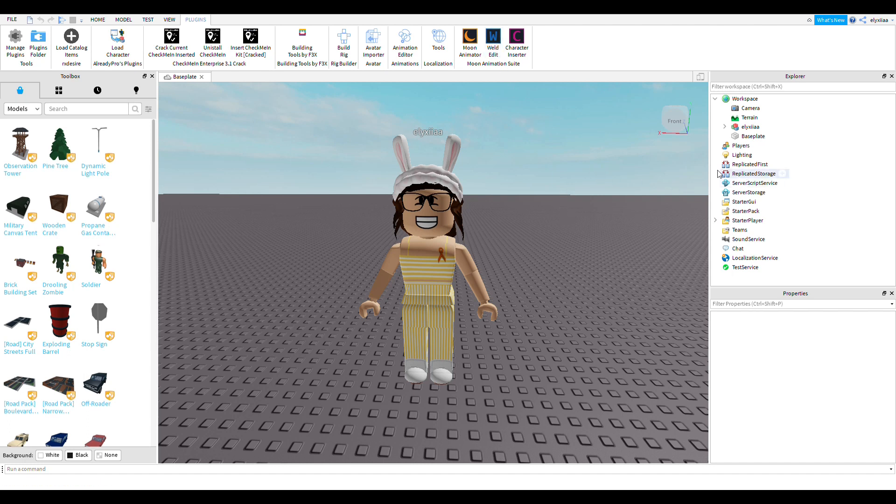
# Expand the spawned character's model and its Head, and select the face decal
pyautogui.click(449, 252)
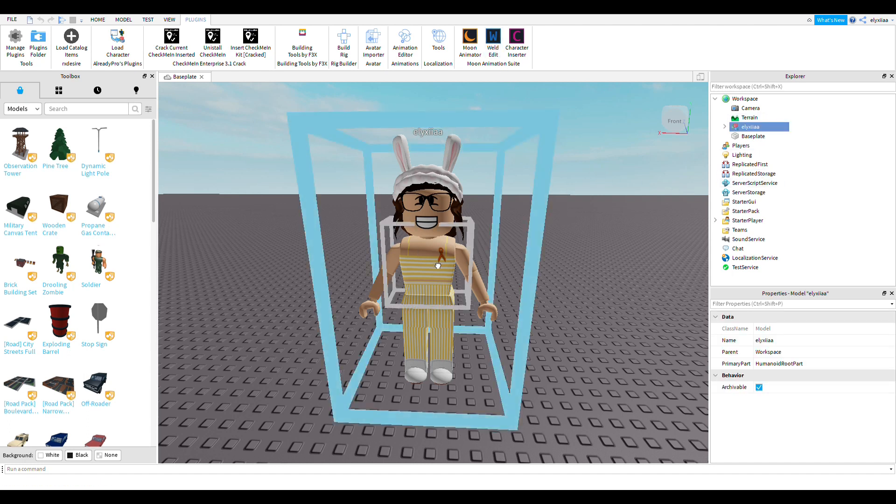
pyautogui.scroll(-5, 448, 316)
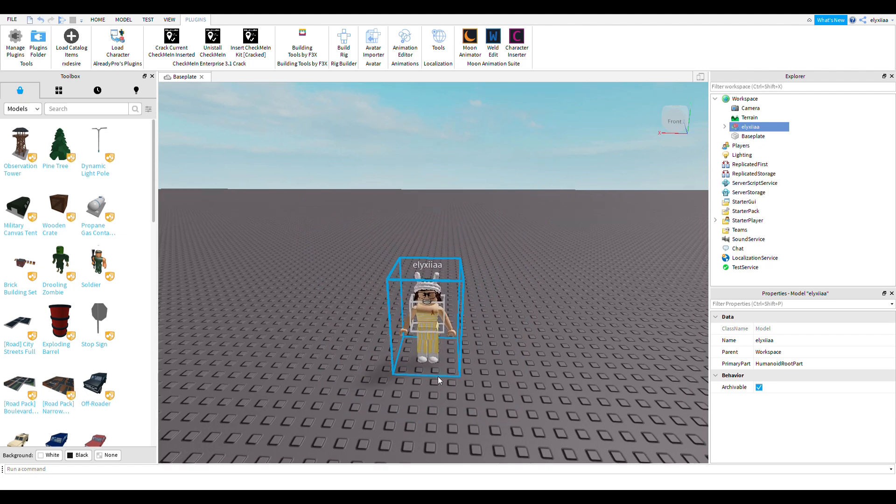
pyautogui.scroll(5, 441, 382)
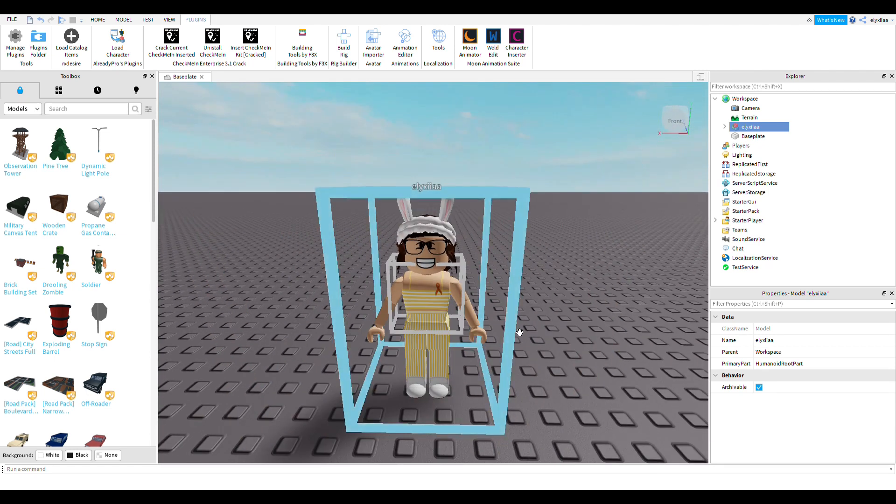
pyautogui.click(725, 127)
pyautogui.scroll(-6, 773, 193)
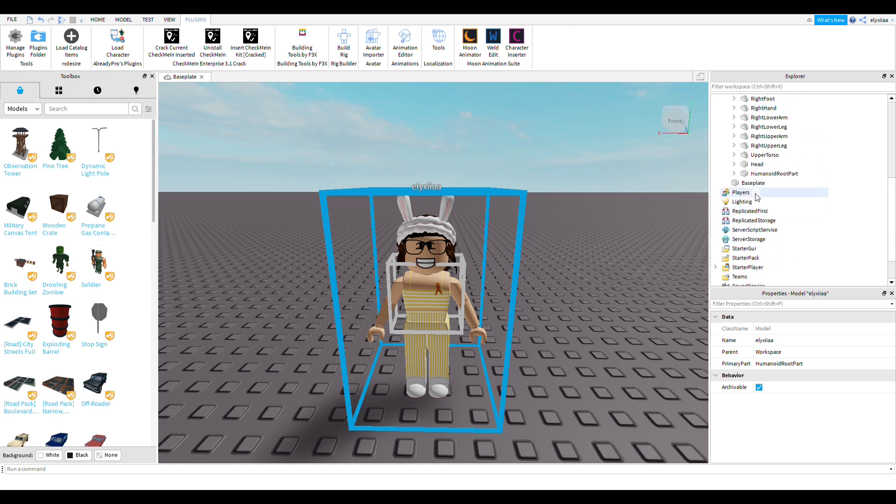
pyautogui.click(733, 164)
pyautogui.click(765, 239)
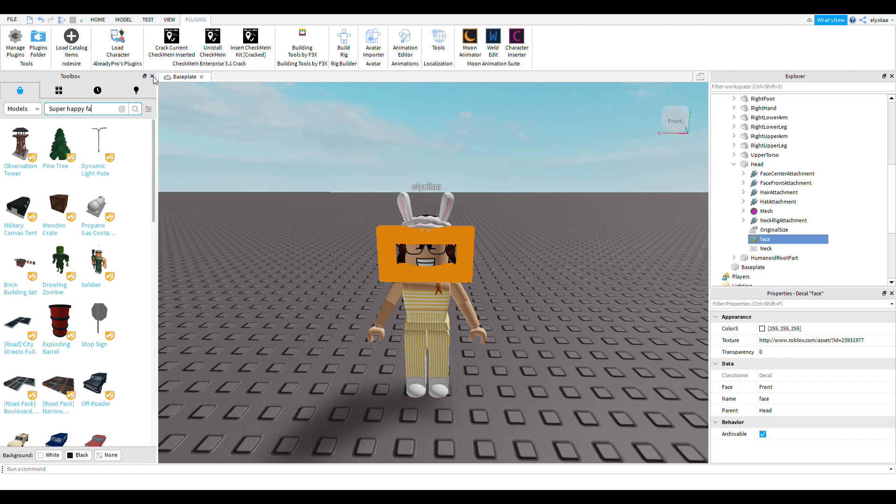
# Search the toolbox models for "Super happy face" and insert the Super Super Happy Face part
pyautogui.write('ce')
pyautogui.press('Return')
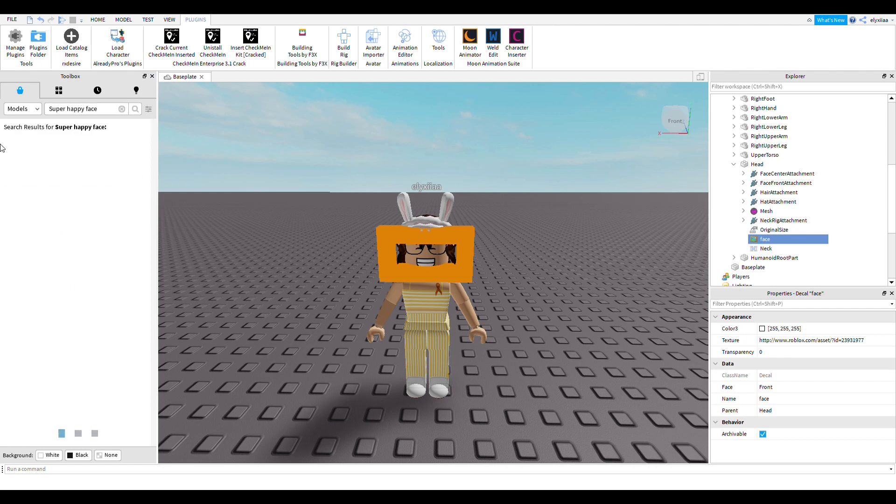
pyautogui.click(16, 190)
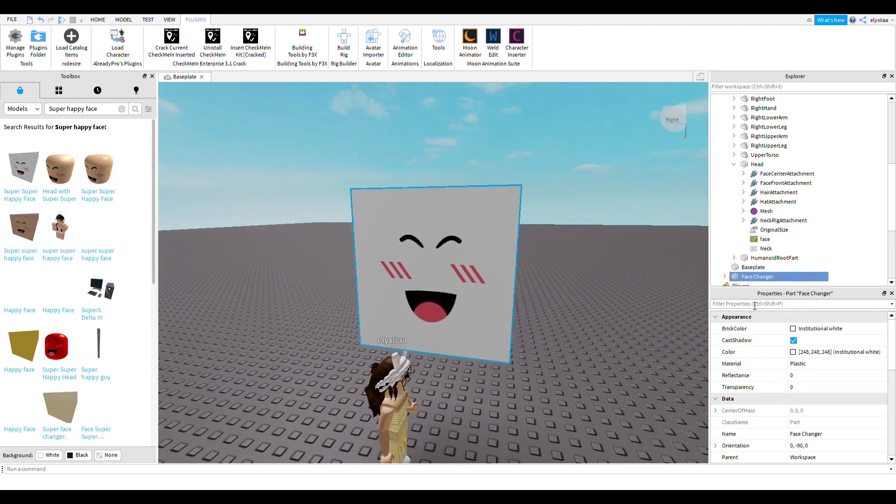
# Copy the texture ID of the Face Changer part's decal and delete that part from the workspace
pyautogui.click(726, 277)
pyautogui.scroll(-3, 761, 252)
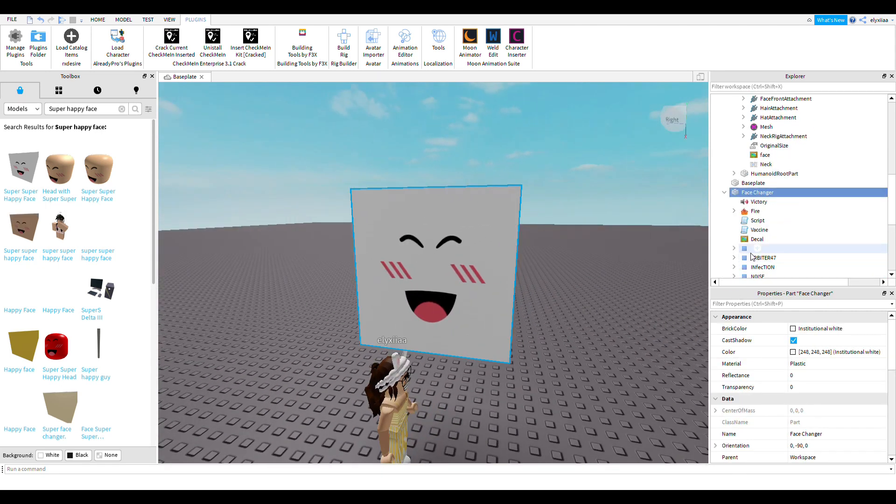
pyautogui.click(758, 238)
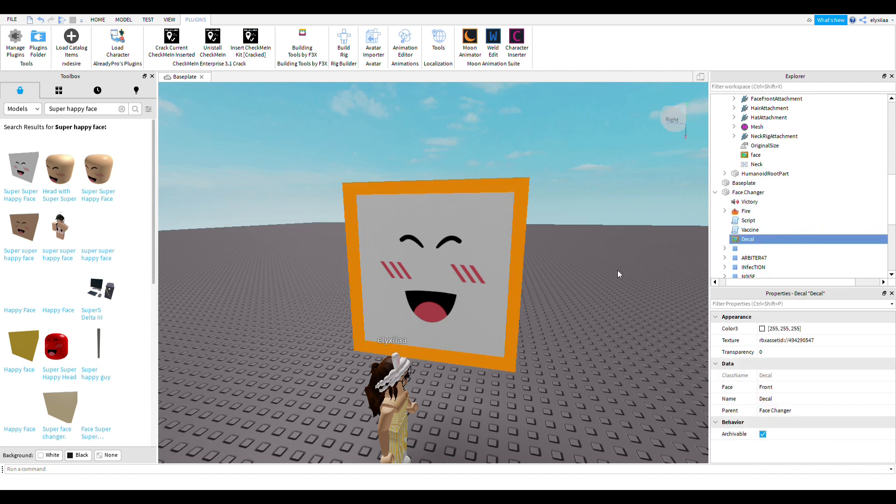
pyautogui.click(789, 340)
pyautogui.hotkey('ctrl', 'c')
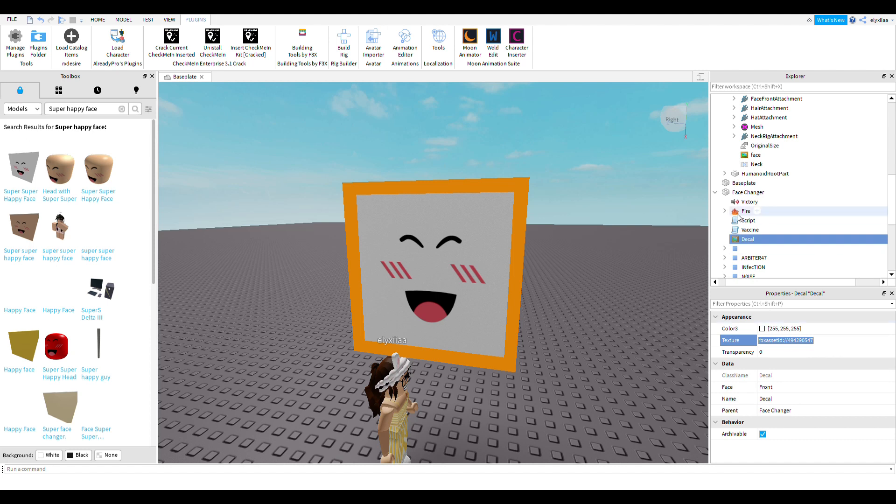
pyautogui.click(735, 194)
pyautogui.press('Delete')
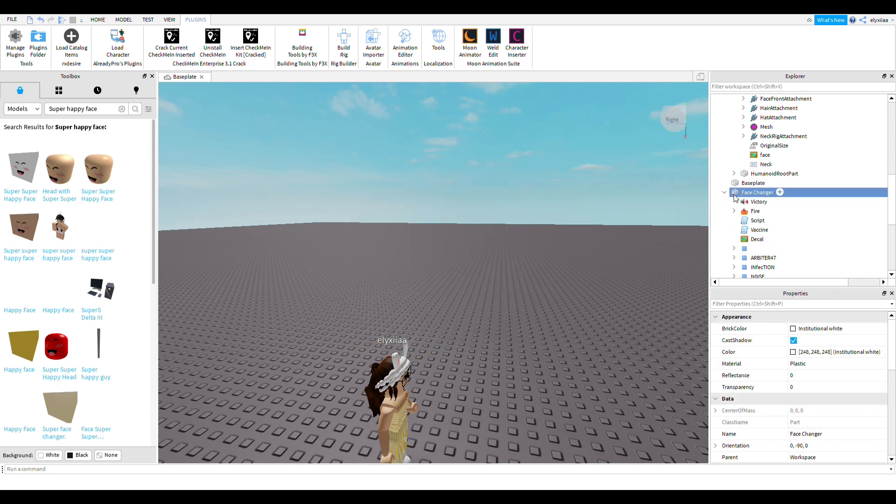
# Replace the texture of the face decal in the character's Head with the copied ID rbxassetid://494290547
pyautogui.click(761, 156)
pyautogui.click(794, 340)
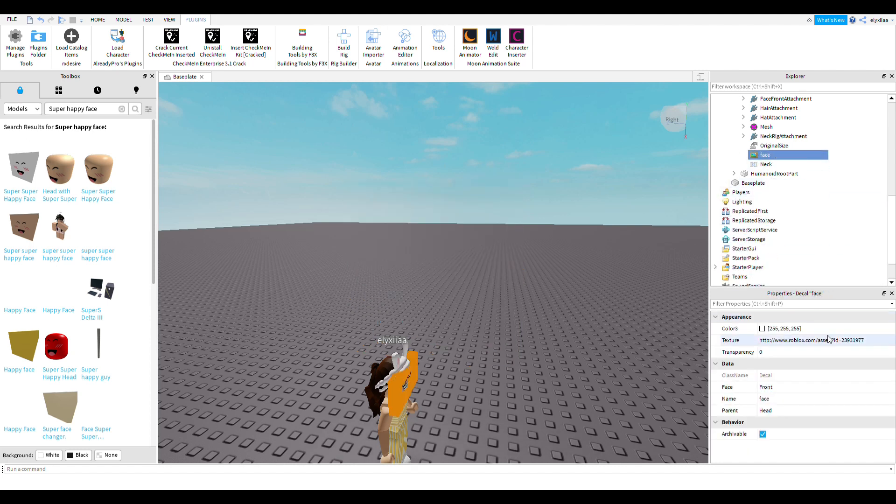
pyautogui.hotkey('ctrl', 'v')
pyautogui.press('Return')
pyautogui.click(601, 319)
pyautogui.moveTo(603, 321); pyautogui.dragTo(603, 321, button='right')
pyautogui.scroll(-3, 604, 321)
pyautogui.scroll(2, 603, 320)
pyautogui.scroll(10, 756, 215)
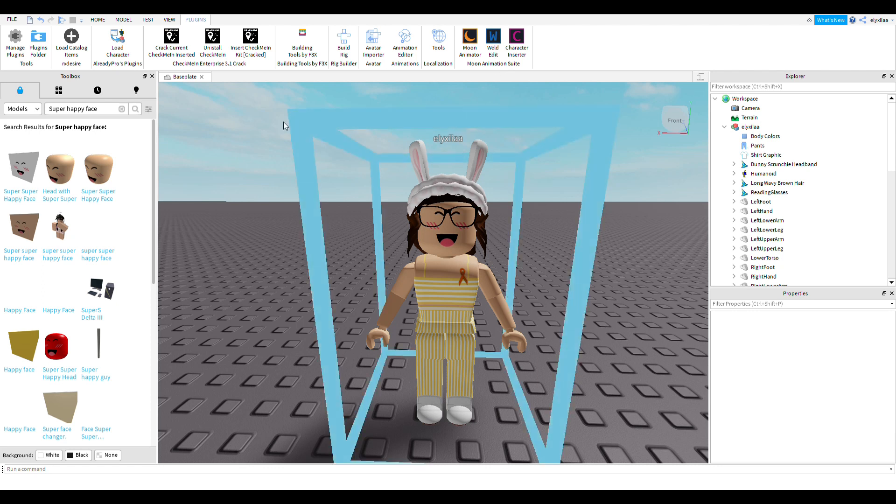
# Try to rotate the character's LeftLowerArm with the standard Rotate tool
pyautogui.scroll(-1, 784, 204)
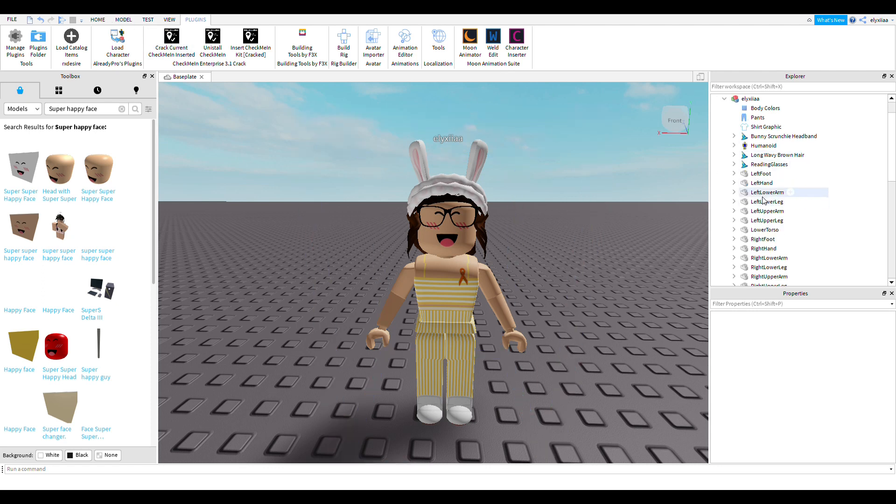
pyautogui.click(768, 192)
pyautogui.click(97, 19)
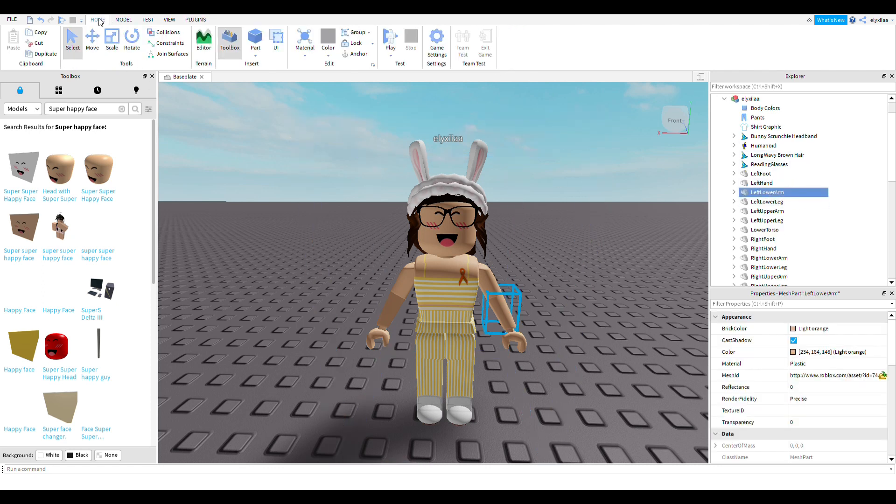
pyautogui.click(132, 41)
pyautogui.moveTo(627, 322)
pyautogui.mouseDown()
pyautogui.moveTo(623, 308)
pyautogui.moveTo(651, 385)
pyautogui.moveTo(561, 368)
pyautogui.moveTo(635, 318)
pyautogui.moveTo(648, 328)
pyautogui.moveTo(627, 331)
pyautogui.mouseUp()
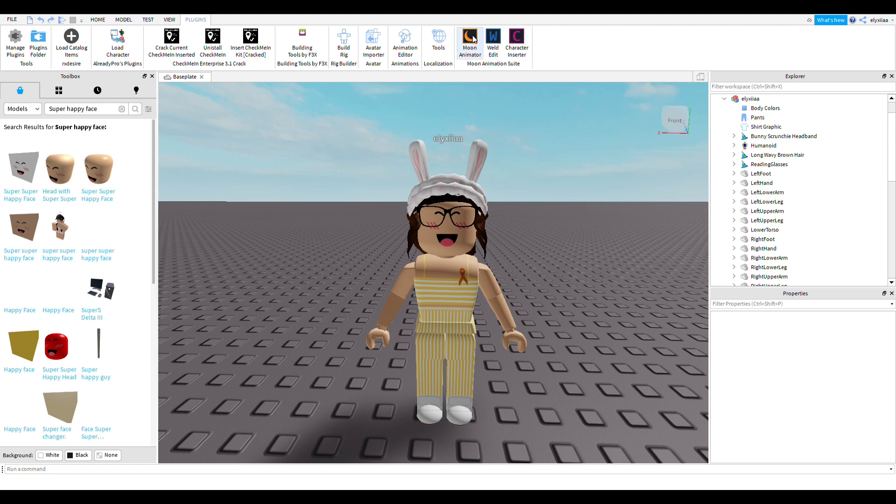
# View the Character Inserter plugin's options and close it
pyautogui.click(517, 41)
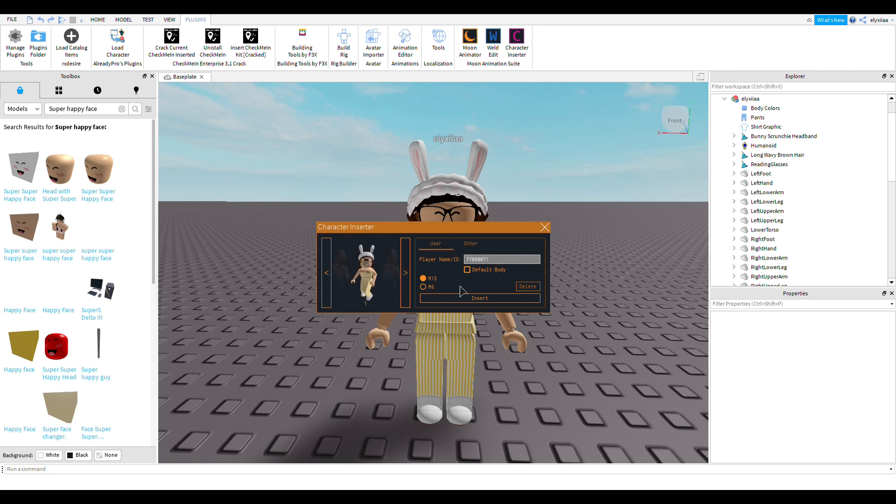
pyautogui.click(545, 227)
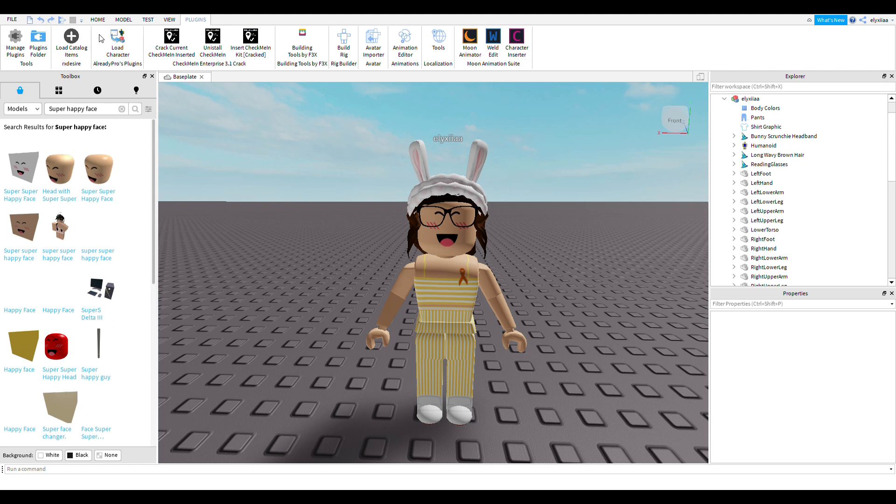
# Rotate the right shoulder with Weld Edit so the character's right arm is raised
pyautogui.click(494, 37)
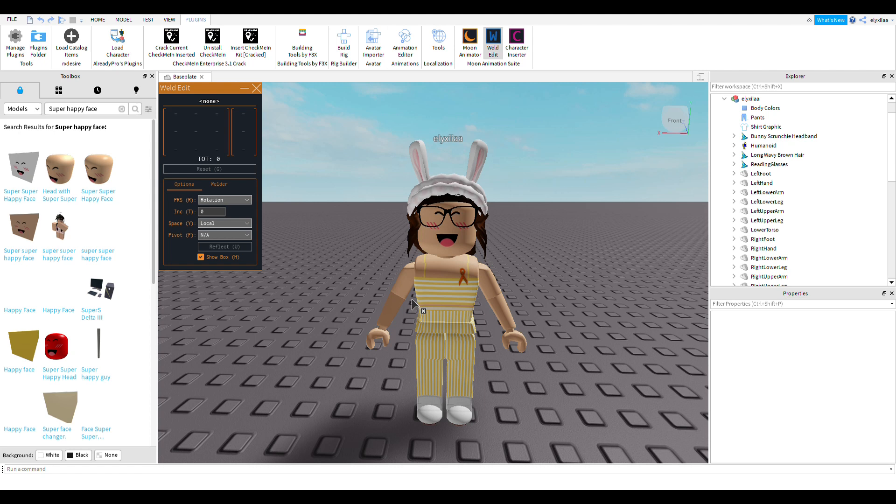
pyautogui.click(407, 286)
pyautogui.moveTo(431, 299); pyautogui.dragTo(432, 331)
# Switch Weld Edit to Position and shift the right shoulder slightly along two axes
pyautogui.click(240, 200)
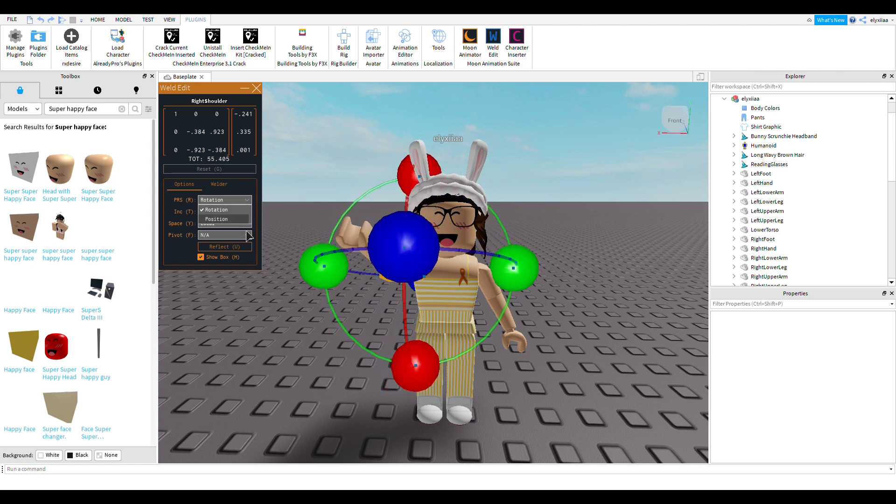
pyautogui.click(220, 219)
pyautogui.moveTo(516, 267); pyautogui.dragTo(512, 301)
pyautogui.moveTo(407, 343); pyautogui.dragTo(449, 342)
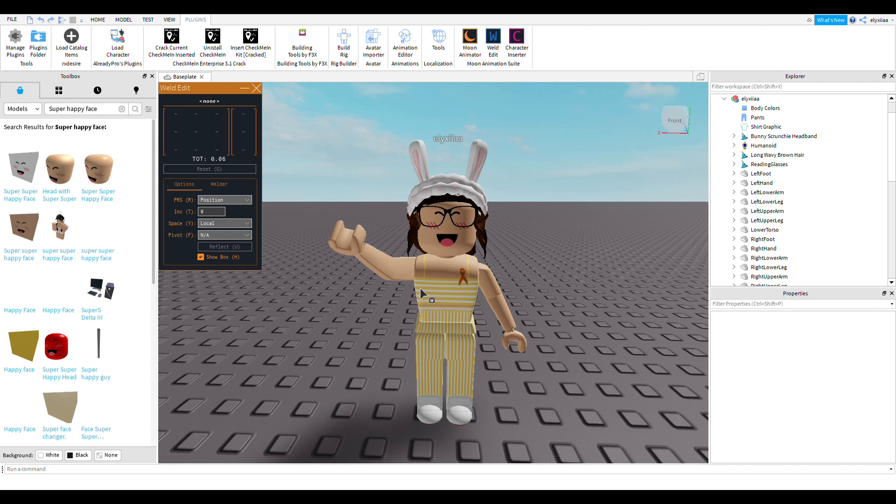
# Set Weld Edit back to Rotation and swing the raised right arm inward in front of the body
pyautogui.click(240, 200)
pyautogui.click(217, 210)
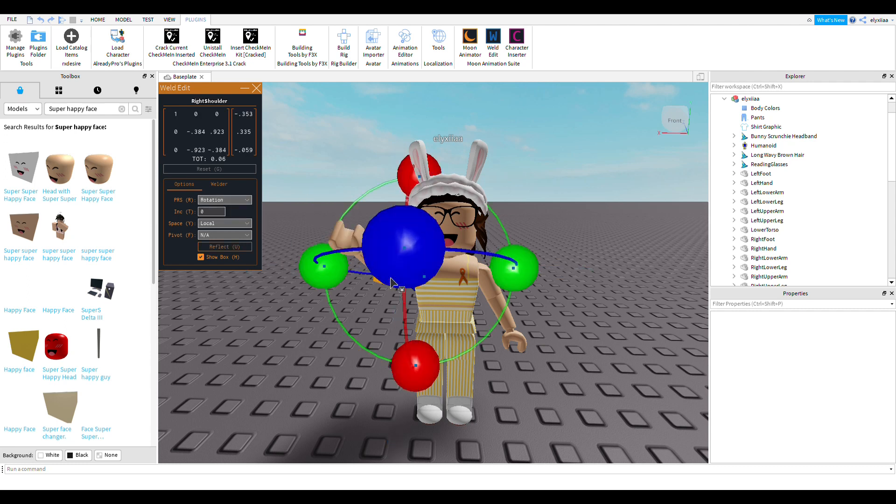
pyautogui.click(391, 283)
pyautogui.moveTo(378, 291); pyautogui.dragTo(587, 298)
pyautogui.click(590, 301)
# Rotate the right wrist around several axes so the hand is held upright beside the mouth
pyautogui.press('a')
pyautogui.moveTo(587, 301); pyautogui.dragTo(587, 300, button='right')
pyautogui.press('d')
pyautogui.press('d')
pyautogui.press('a')
pyautogui.press('w')
pyautogui.press('d')
pyautogui.press('s')
pyautogui.press('a')
pyautogui.press('w')
pyautogui.moveTo(461, 295); pyautogui.dragTo(461, 296, button='right')
pyautogui.click(460, 321)
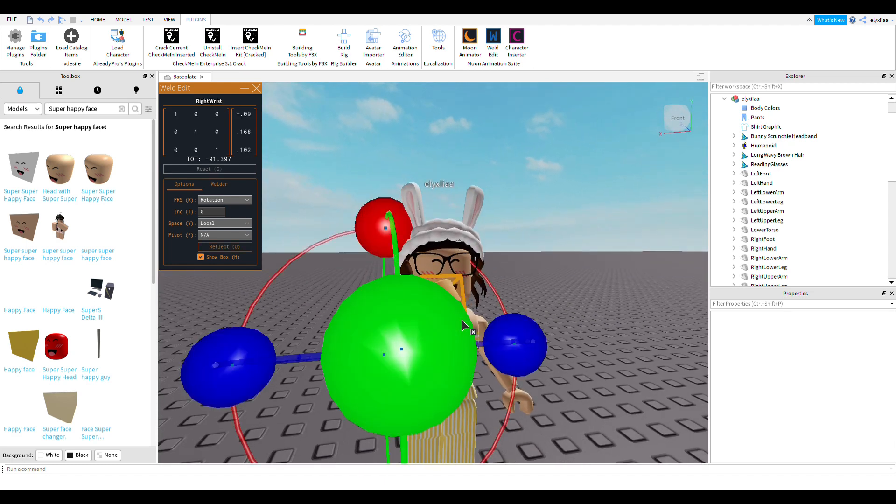
pyautogui.moveTo(445, 368); pyautogui.dragTo(526, 364)
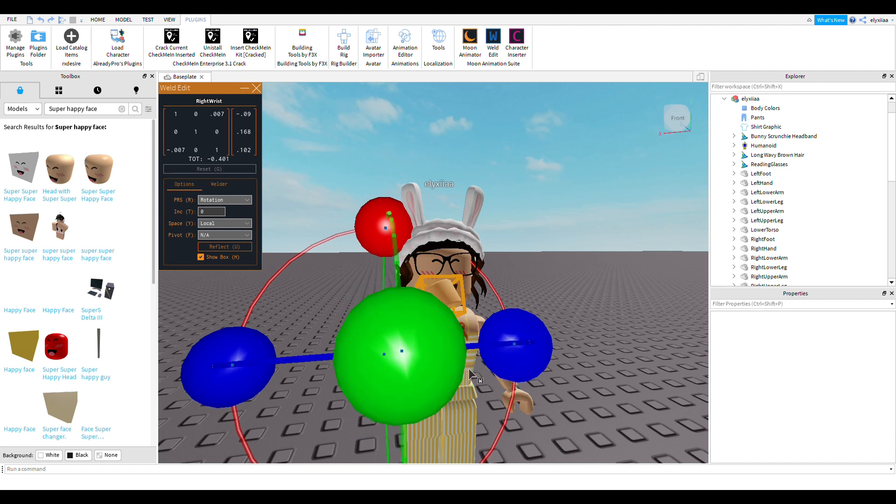
pyautogui.moveTo(266, 370); pyautogui.dragTo(243, 373)
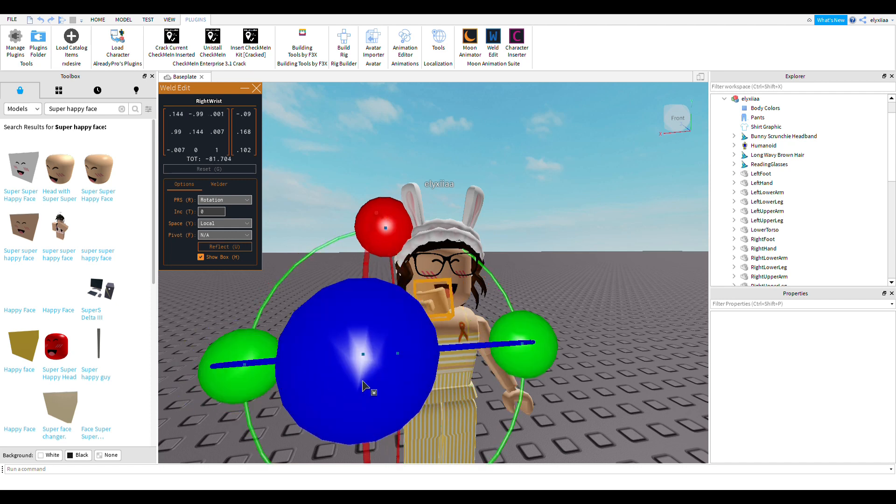
pyautogui.scroll(-5, 412, 391)
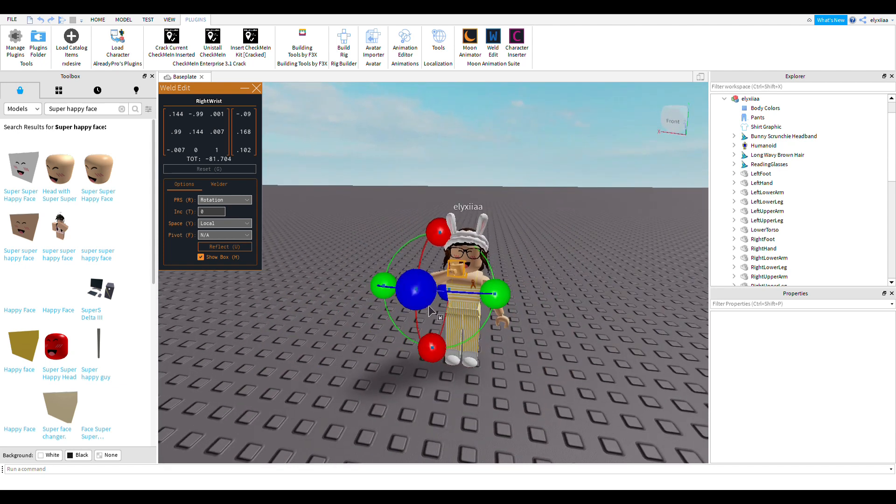
pyautogui.moveTo(429, 310); pyautogui.dragTo(293, 309)
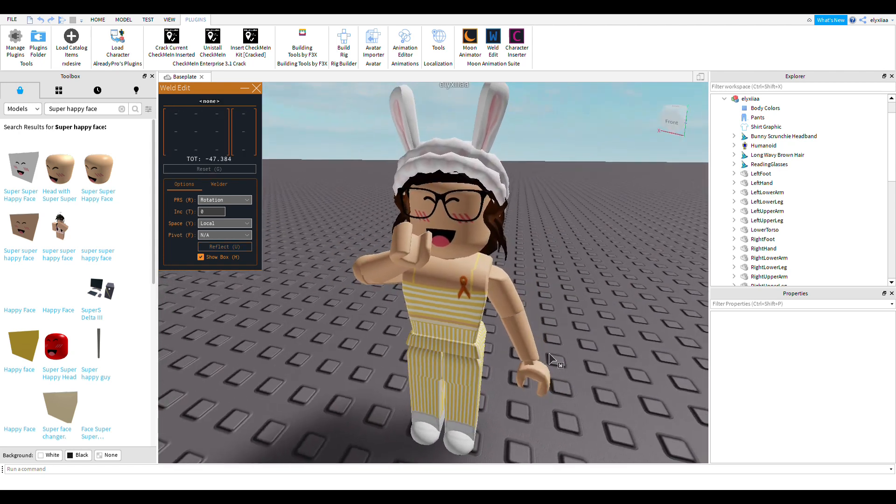
# Rotate the root joint slightly about the vertical axis so the character's body turns to one side
pyautogui.click(477, 256)
pyautogui.scroll(-5, 528, 313)
pyautogui.moveTo(507, 286); pyautogui.dragTo(431, 216)
pyautogui.click(441, 326)
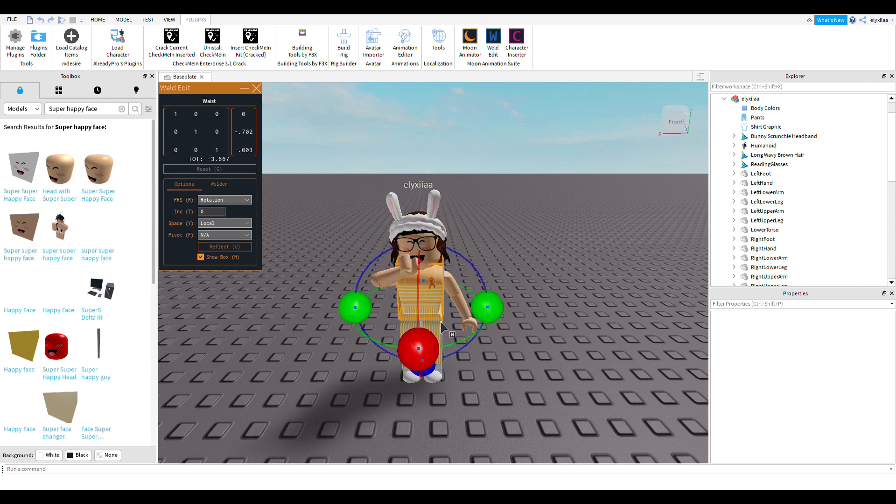
pyautogui.click(450, 334)
pyautogui.moveTo(489, 334)
pyautogui.mouseDown()
pyautogui.moveTo(488, 344)
pyautogui.moveTo(426, 361)
pyautogui.moveTo(333, 343)
pyautogui.moveTo(486, 355)
pyautogui.moveTo(518, 342)
pyautogui.moveTo(502, 337)
pyautogui.mouseUp()
pyautogui.press('a')
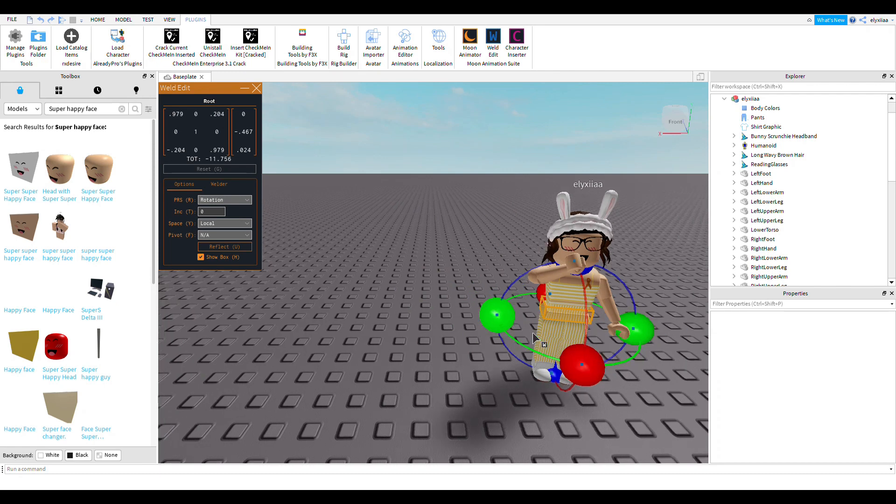
pyautogui.press('d')
pyautogui.click(514, 308)
pyautogui.moveTo(517, 265); pyautogui.dragTo(510, 284)
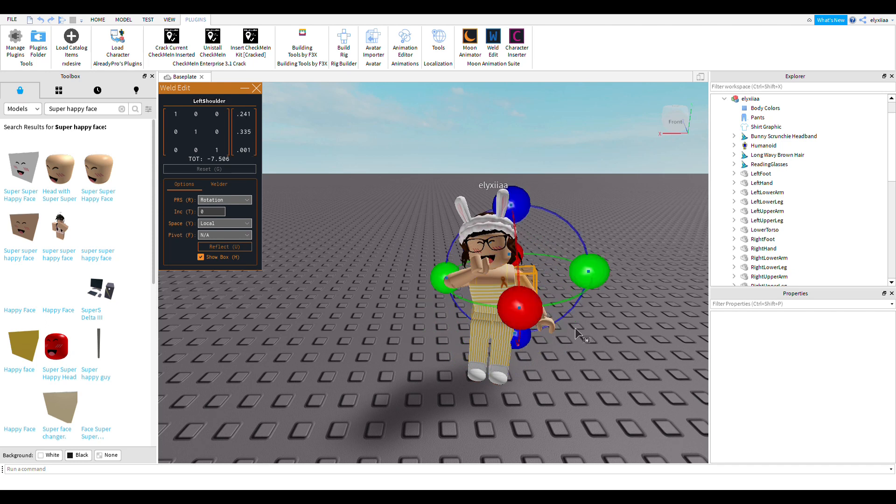
# Rotate the right hip about several axes, including about 76° and about -20°, so the right leg turns and tilts
pyautogui.click(573, 373)
pyautogui.click(490, 377)
pyautogui.click(497, 363)
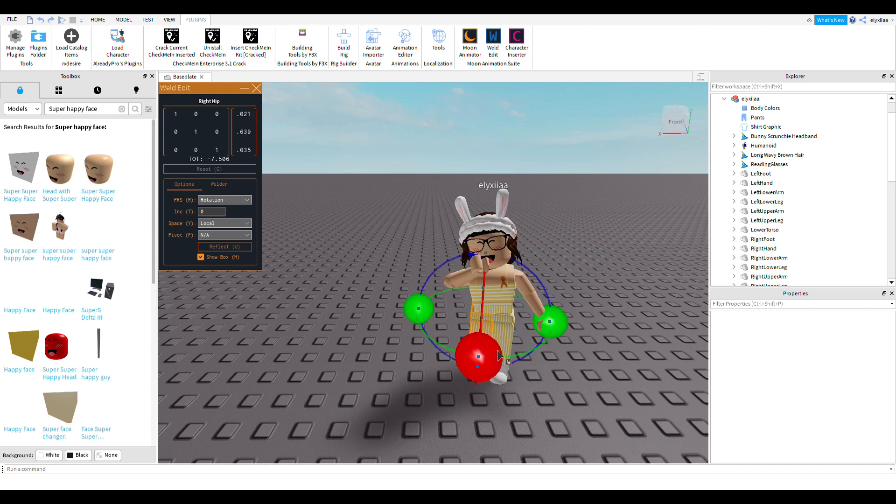
pyautogui.moveTo(487, 370); pyautogui.dragTo(487, 348)
pyautogui.moveTo(553, 329); pyautogui.dragTo(491, 356)
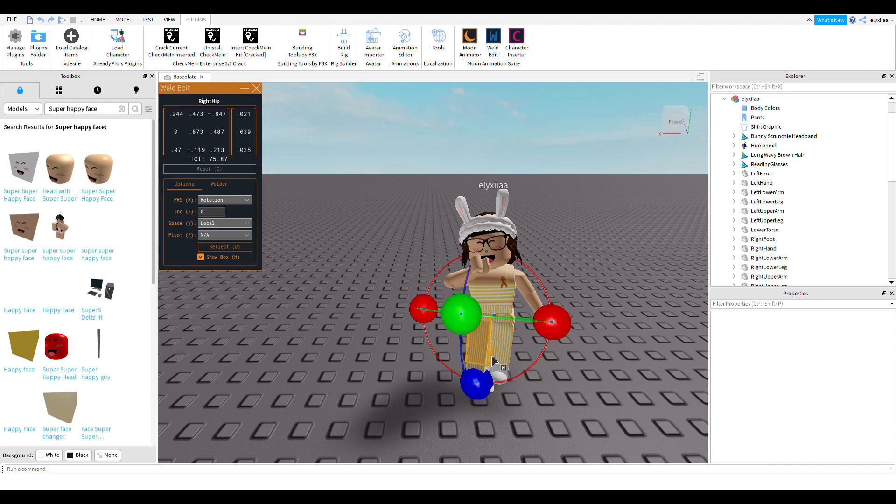
pyautogui.moveTo(491, 390); pyautogui.dragTo(493, 400)
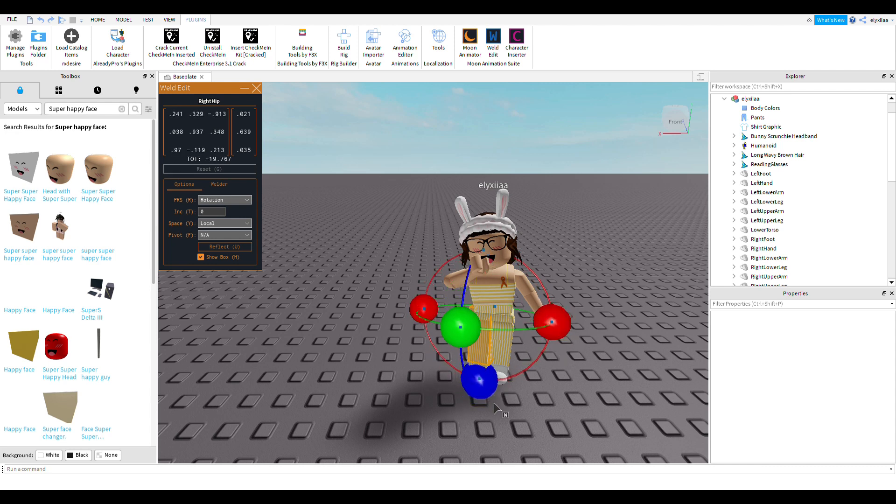
# Rotate the left hip so the left leg turns and stands slightly behind the right leg
pyautogui.click(508, 361)
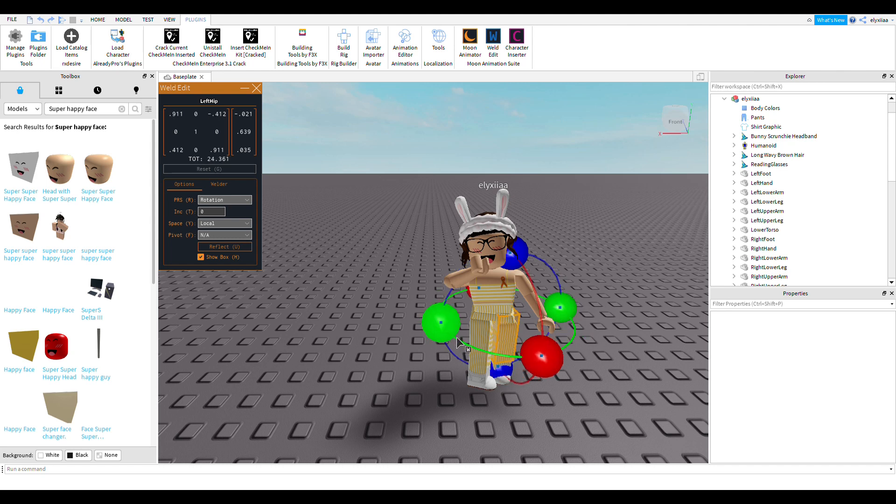
pyautogui.click(500, 369)
pyautogui.moveTo(460, 331); pyautogui.dragTo(299, 331)
pyautogui.moveTo(541, 326); pyautogui.dragTo(551, 335)
pyautogui.click(590, 311)
# View the finished pose up close and close the Weld Edit window
pyautogui.moveTo(589, 312); pyautogui.dragTo(589, 311, button='right')
pyautogui.scroll(3, 589, 311)
pyautogui.scroll(-4, 590, 310)
pyautogui.scroll(4, 589, 311)
pyautogui.scroll(5, 589, 311)
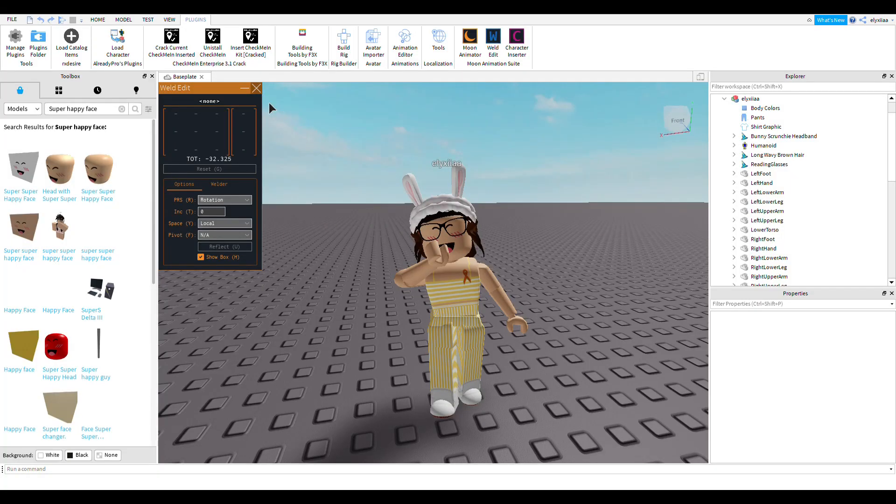
pyautogui.click(256, 88)
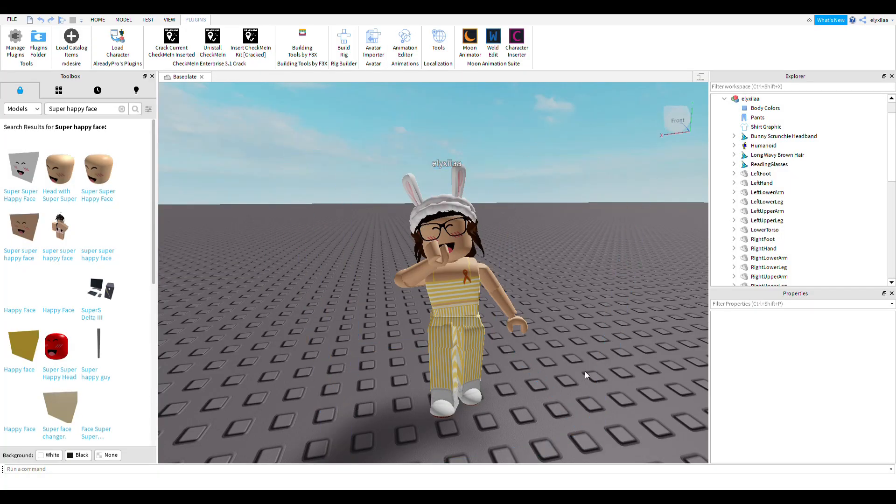
pyautogui.moveTo(592, 364); pyautogui.dragTo(592, 364, button='right')
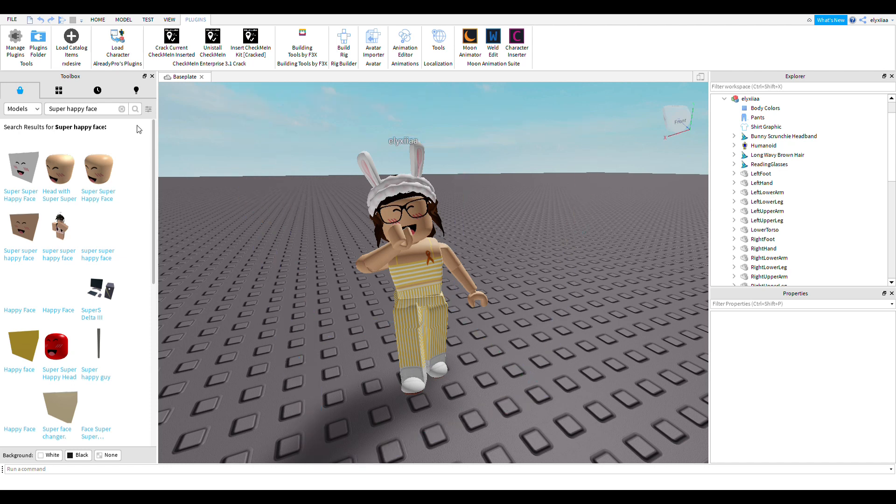
# Search the Toolbox models for "Green Screen" and insert the plain Green Screen sky
pyautogui.click(122, 109)
pyautogui.write('Green Screen')
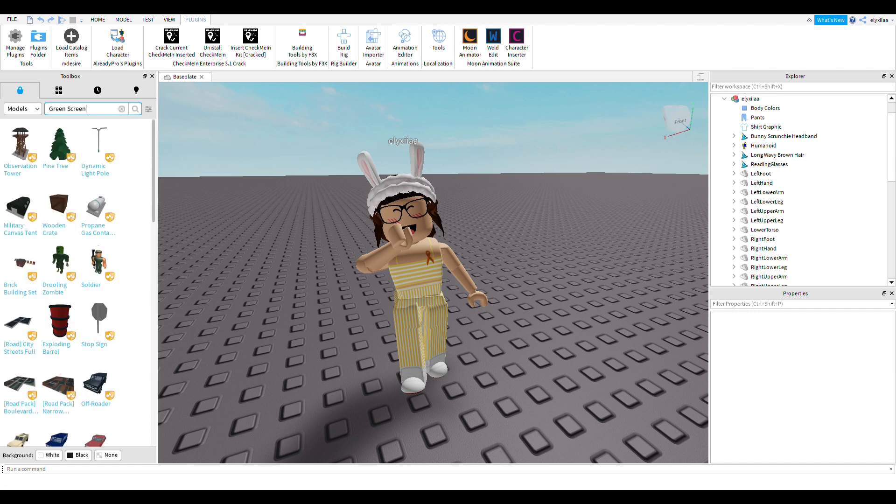
pyautogui.press('Return')
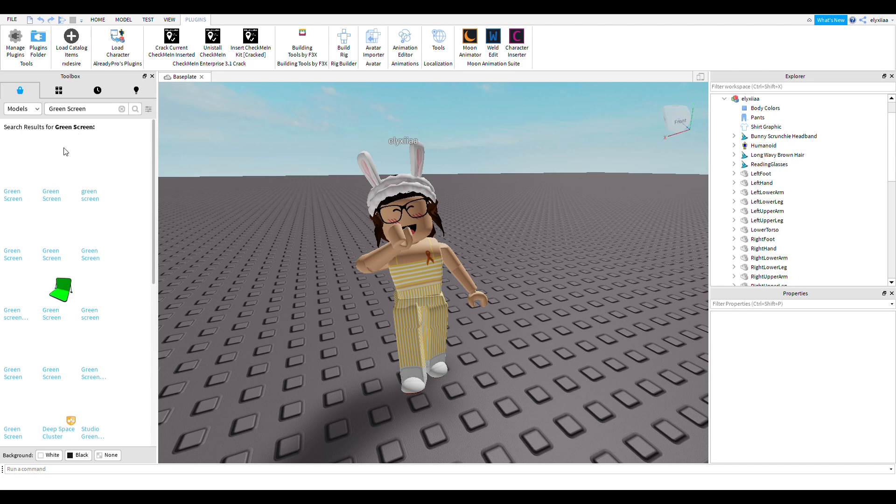
pyautogui.click(28, 173)
pyautogui.moveTo(203, 220); pyautogui.dragTo(203, 220, button='right')
pyautogui.scroll(-5, 218, 233)
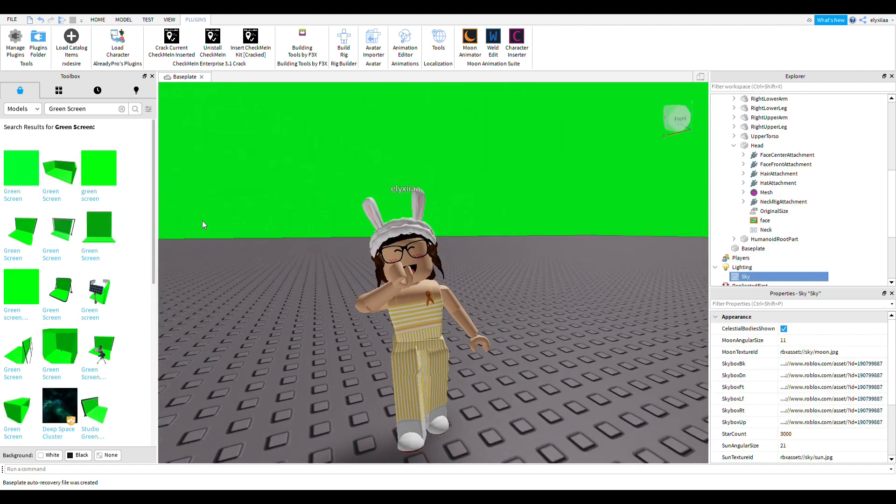
# Insert the three-walled Green Screen model and lower it with the Move tool onto the baseplate around the character
pyautogui.click(70, 188)
pyautogui.moveTo(307, 245); pyautogui.dragTo(307, 246, button='right')
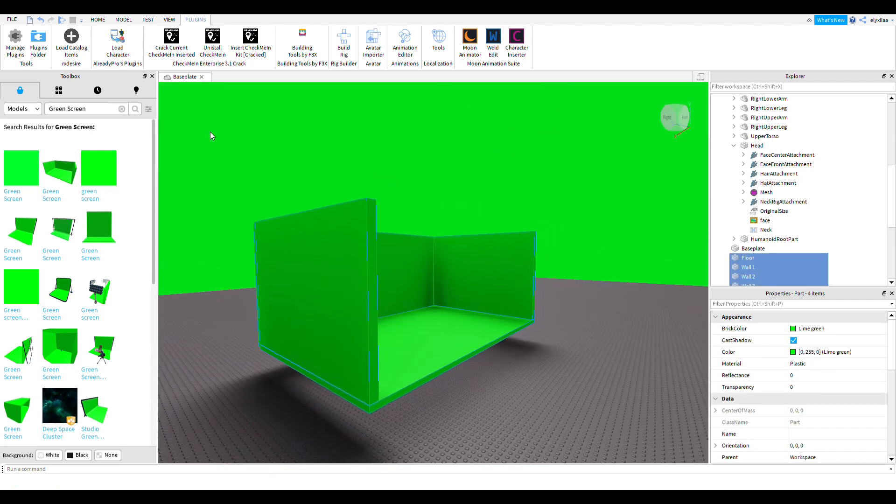
pyautogui.click(97, 19)
pyautogui.click(93, 41)
pyautogui.moveTo(396, 220); pyautogui.dragTo(391, 250)
pyautogui.click(579, 396)
pyautogui.press('w')
pyautogui.moveTo(581, 397); pyautogui.dragTo(581, 397, button='right')
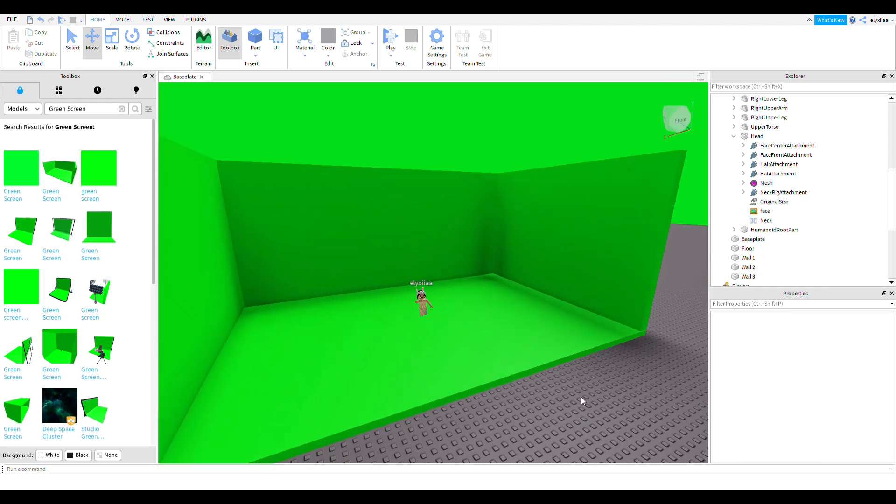
# Select the character model inside the green screen and move it upward so its feet clear the floor
pyautogui.press('w')
pyautogui.click(468, 326)
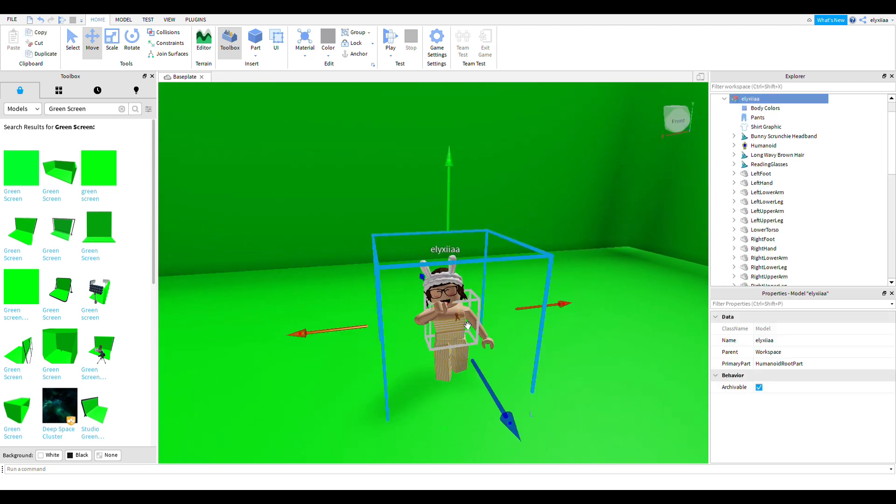
pyautogui.moveTo(460, 242); pyautogui.dragTo(457, 207)
pyautogui.moveTo(538, 266); pyautogui.dragTo(579, 277, button='right')
pyautogui.click(579, 278)
pyautogui.press('w')
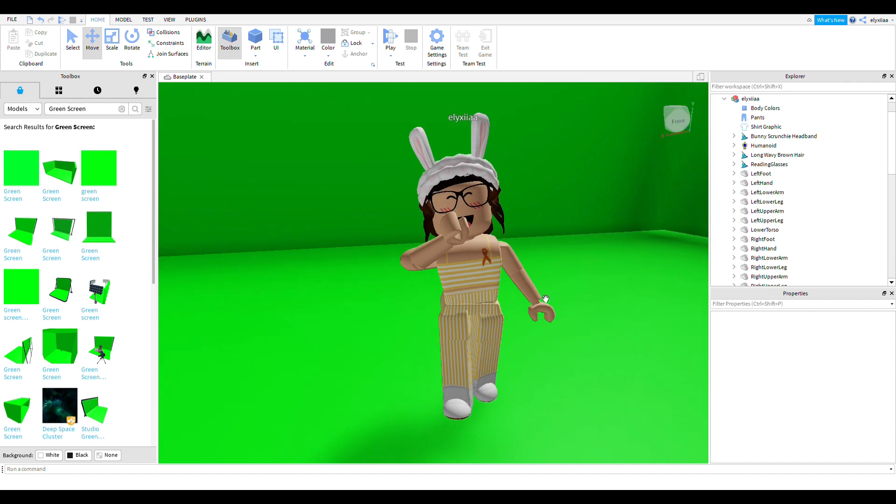
# Clear the character model's Name property so no name tag is displayed above its head
pyautogui.moveTo(546, 298); pyautogui.dragTo(545, 299, button='right')
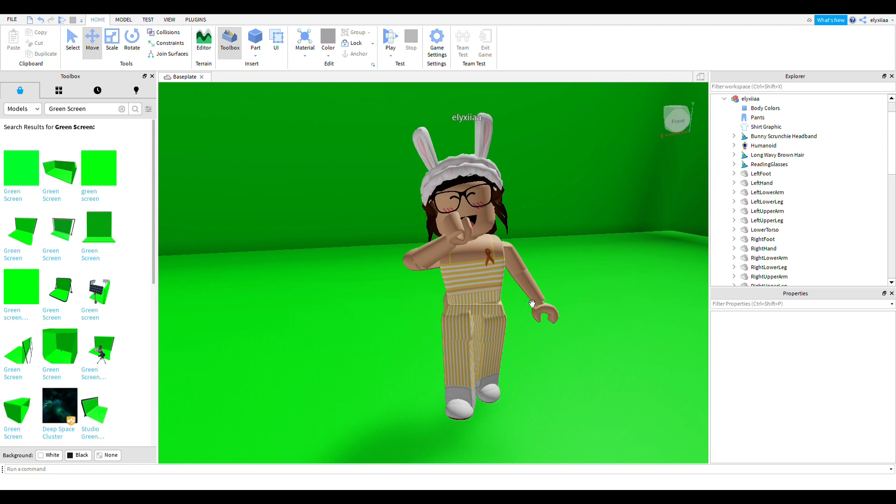
pyautogui.moveTo(554, 298); pyautogui.dragTo(554, 298, button='right')
pyautogui.press('d')
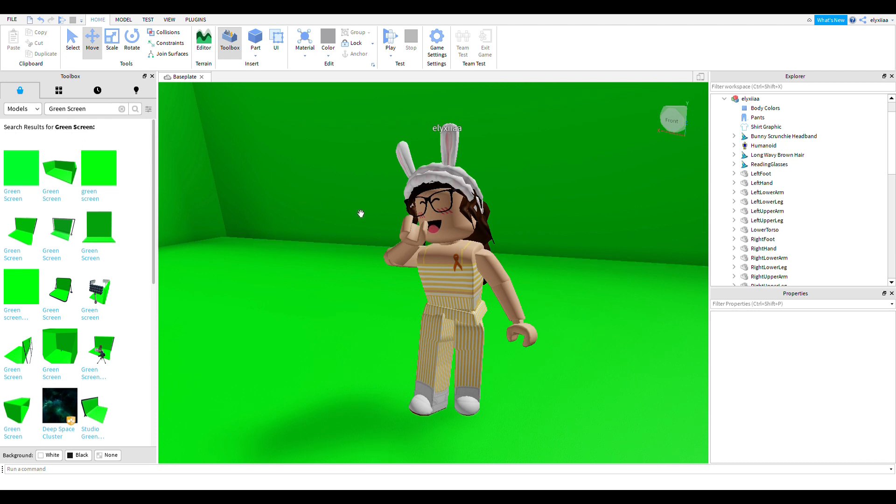
pyautogui.moveTo(526, 287); pyautogui.dragTo(525, 286, button='right')
pyautogui.click(755, 99)
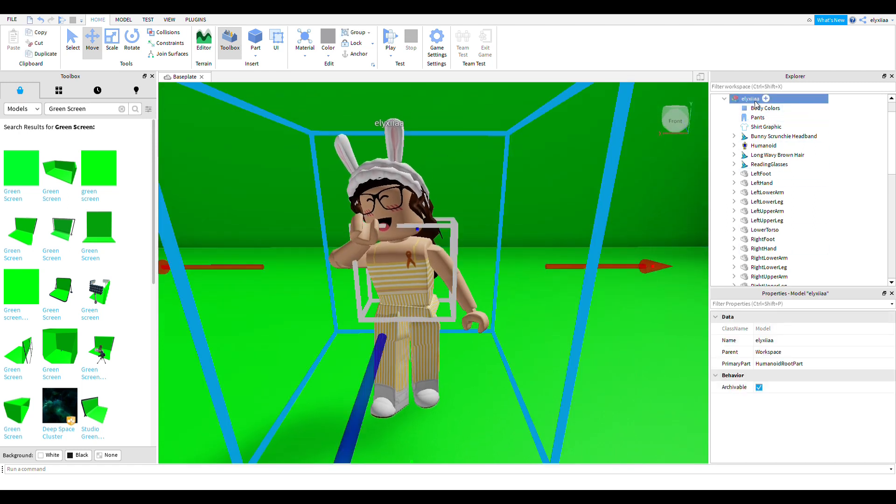
pyautogui.click(799, 341)
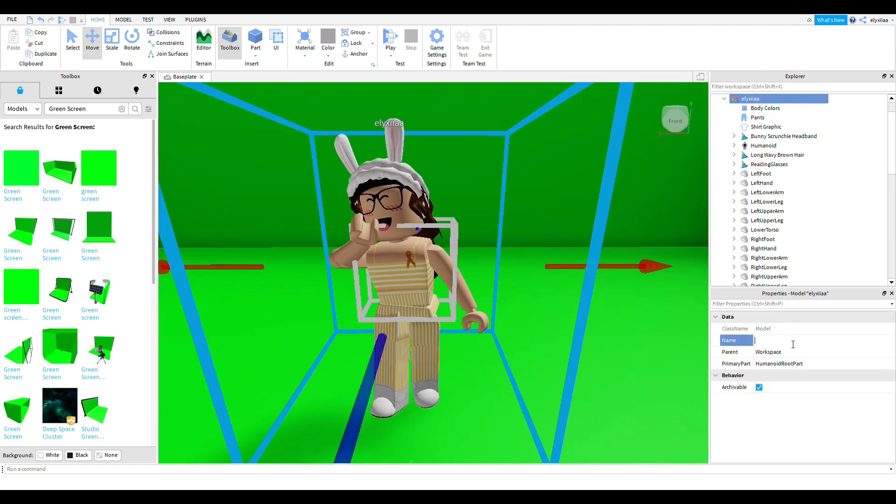
pyautogui.press('Return')
pyautogui.click(632, 244)
pyautogui.moveTo(597, 272); pyautogui.dragTo(596, 272, button='right')
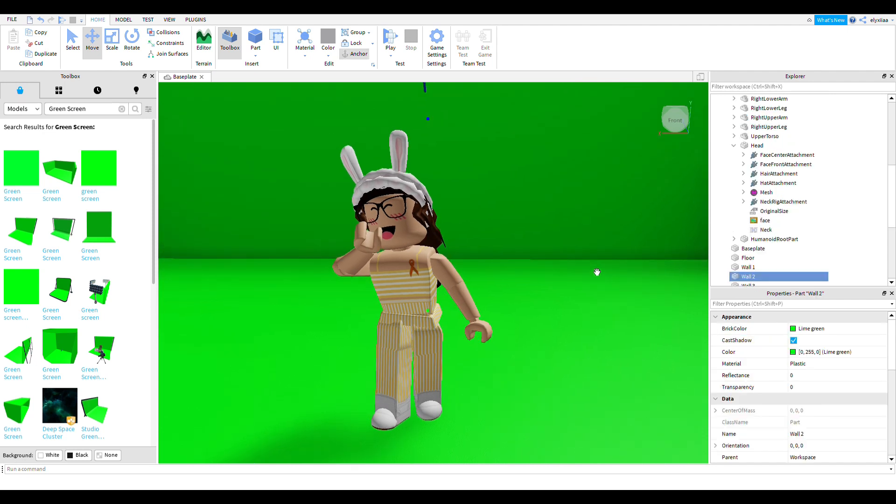
# Search the Toolbox models for "photo" and "lighting" and browse the lighting results
pyautogui.click(123, 109)
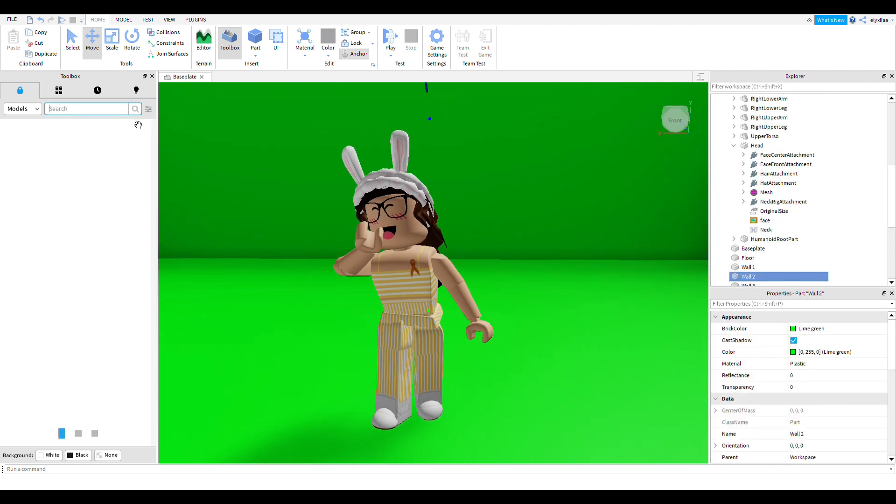
pyautogui.write('photo')
pyautogui.press('Return')
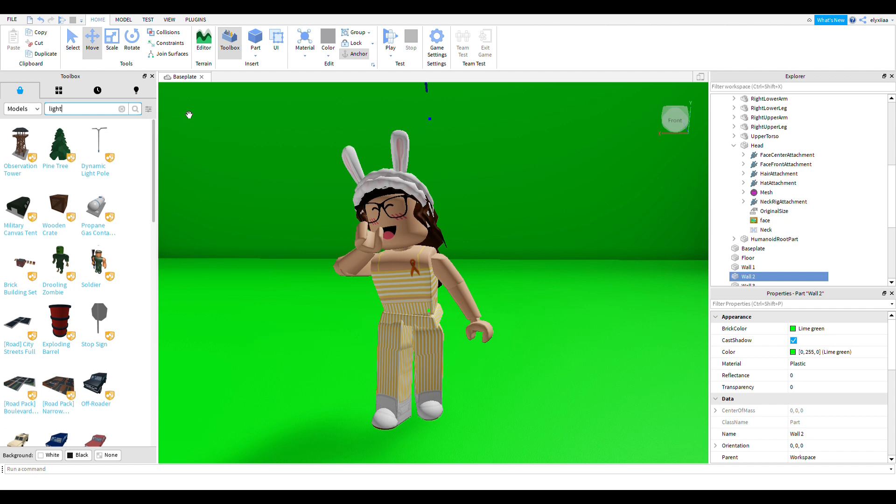
pyautogui.press('Return')
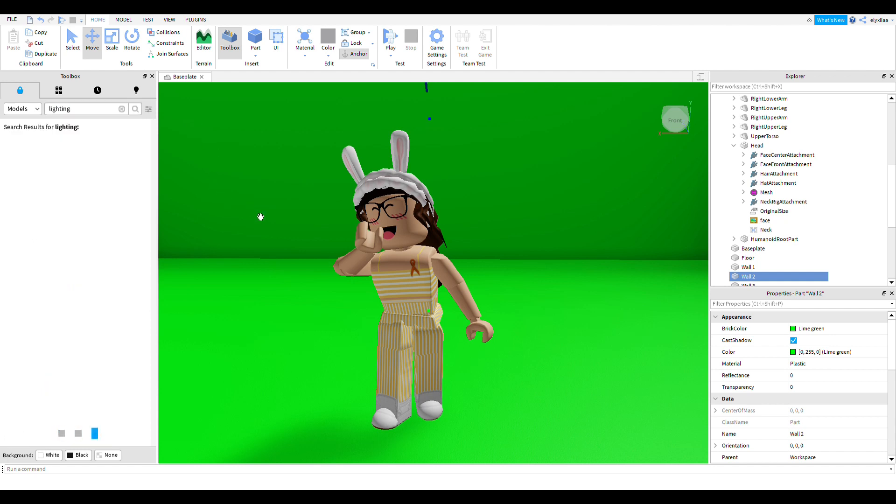
pyautogui.scroll(-5, 107, 271)
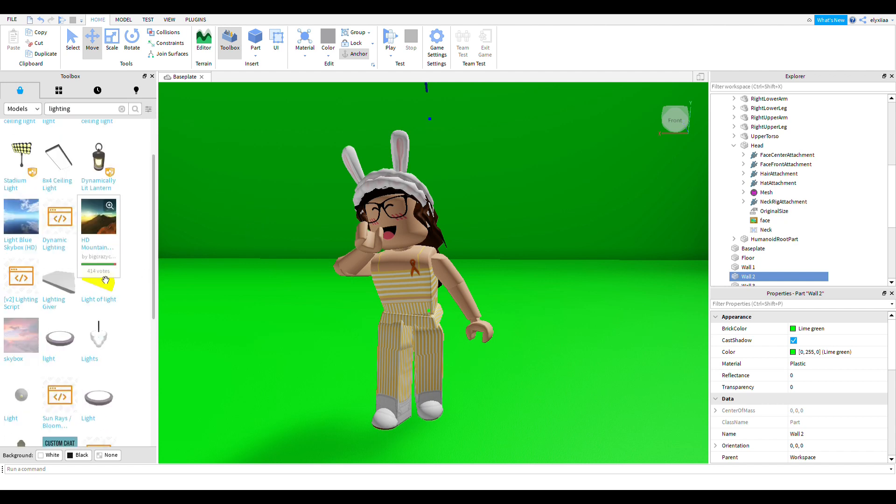
# Search the Toolbox models for "studio lights" and insert High Quality Studio Lights
pyautogui.click(92, 111)
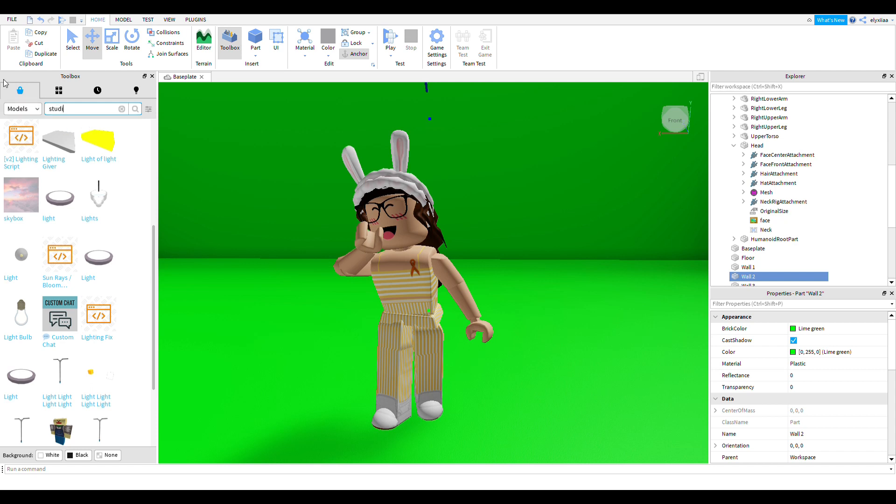
pyautogui.write('studio lights')
pyautogui.press('Return')
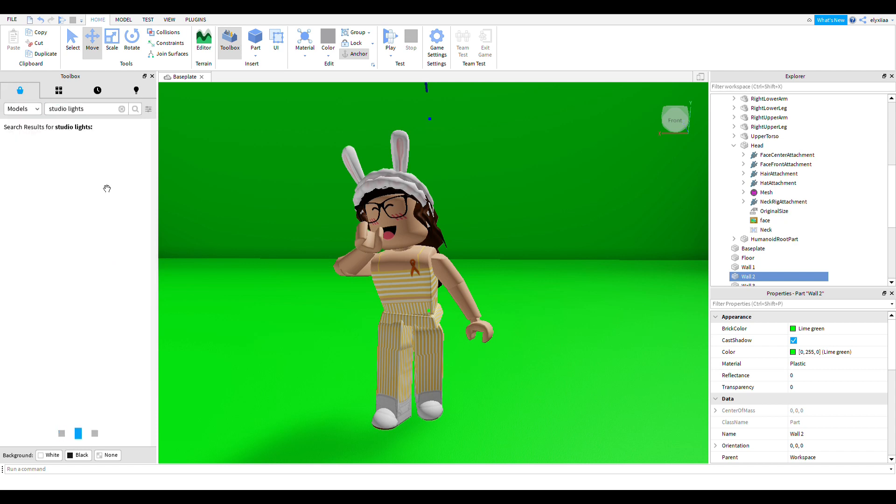
pyautogui.moveTo(235, 197); pyautogui.dragTo(229, 201, button='right')
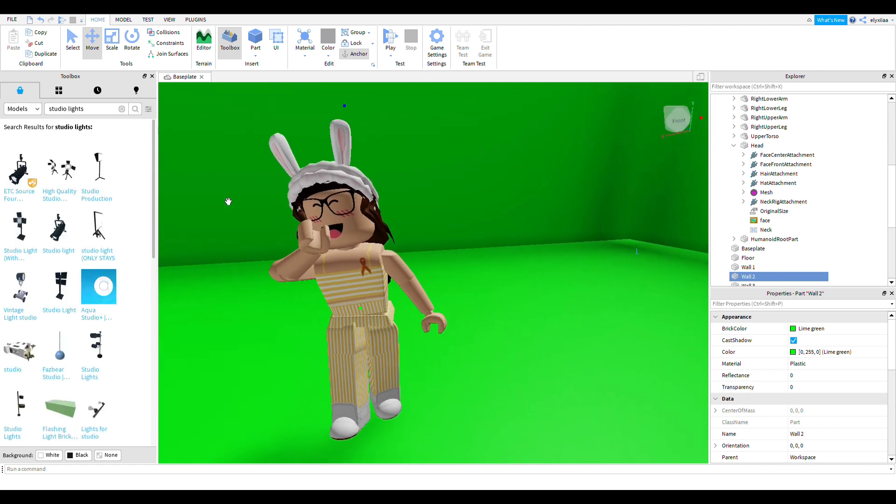
pyautogui.scroll(-2, 228, 201)
pyautogui.click(60, 177)
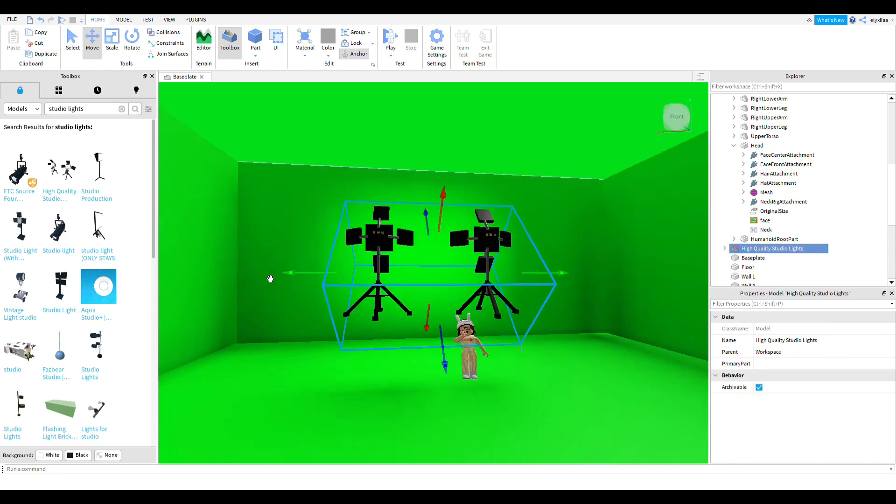
# Move the studio lights forward so they stand on the green floor in front of the character
pyautogui.moveTo(483, 373); pyautogui.dragTo(590, 471)
pyautogui.moveTo(565, 413); pyautogui.dragTo(565, 413, button='right')
pyautogui.scroll(3, 565, 413)
pyautogui.press('w')
pyautogui.press('s')
pyautogui.click(556, 397)
pyautogui.click(582, 265)
pyautogui.moveTo(573, 332); pyautogui.dragTo(573, 332, button='right')
# Playtest the place and walk the avatar into the green screen set to inspect the character and studio lights
pyautogui.press('d')
pyautogui.press('a')
pyautogui.press('w')
pyautogui.press('s')
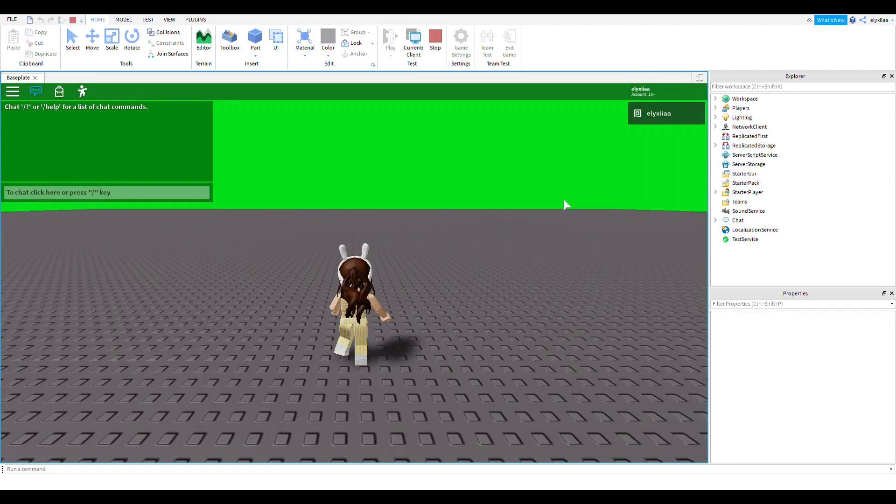
pyautogui.moveTo(545, 208); pyautogui.dragTo(547, 210, button='right')
pyautogui.press('w')
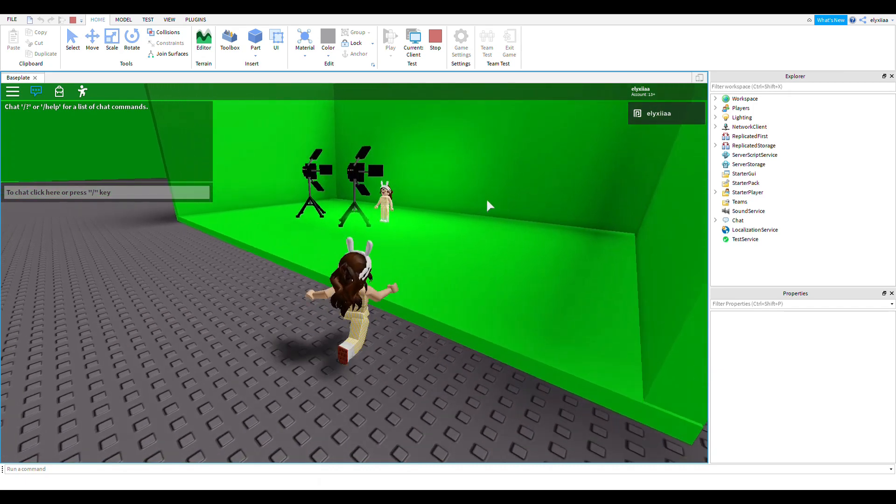
pyautogui.scroll(4, 483, 207)
pyautogui.scroll(3, 482, 205)
pyautogui.press('w')
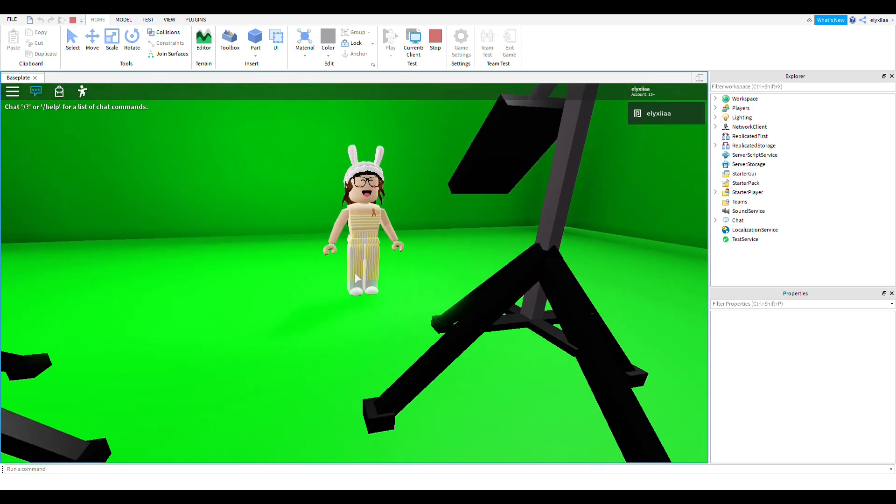
pyautogui.press('w')
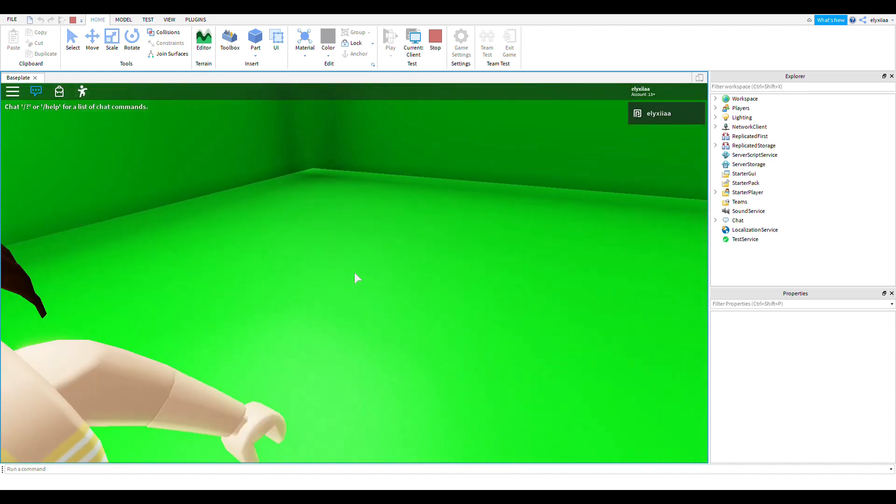
pyautogui.press('a')
pyautogui.press('s')
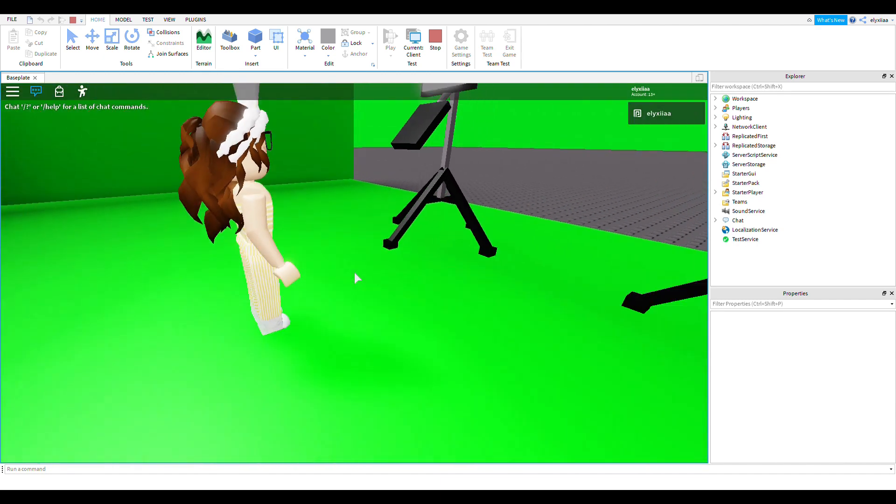
# Walk the avatar further across the green floor past the studio lights during the playtest
pyautogui.press('a')
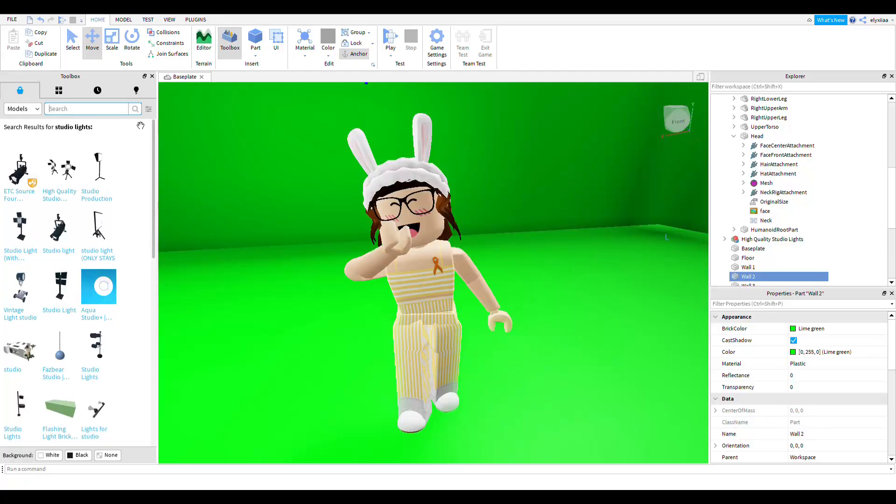
pyautogui.click(196, 20)
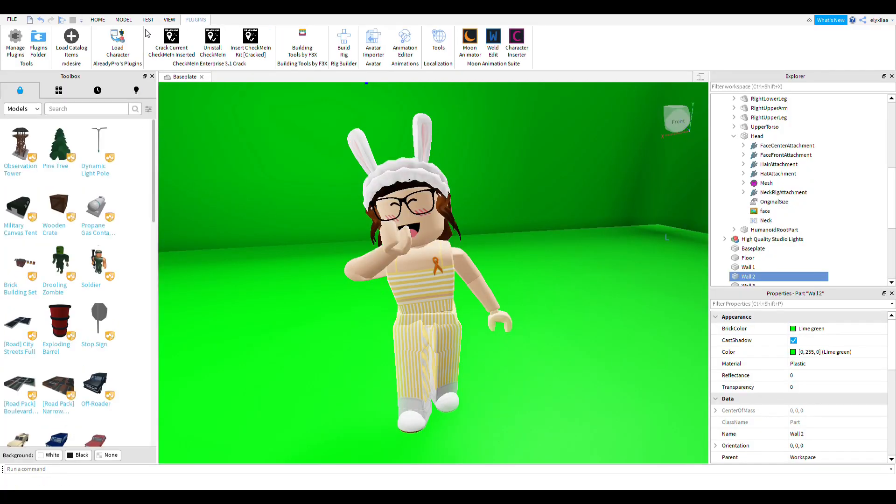
pyautogui.click(84, 36)
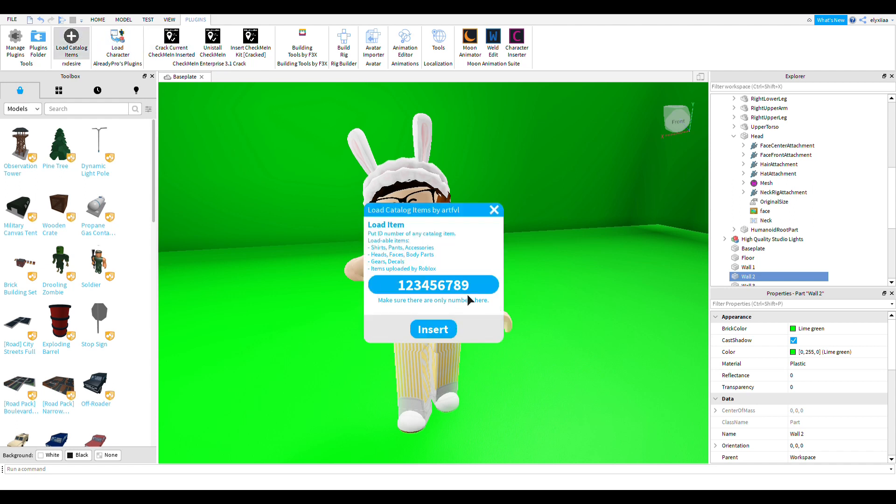
pyautogui.click(494, 280)
pyautogui.click(494, 209)
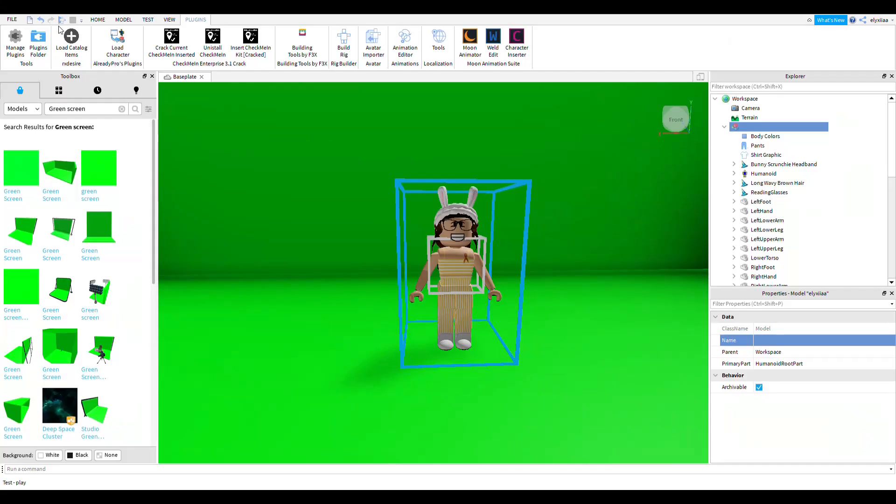
pyautogui.click(71, 40)
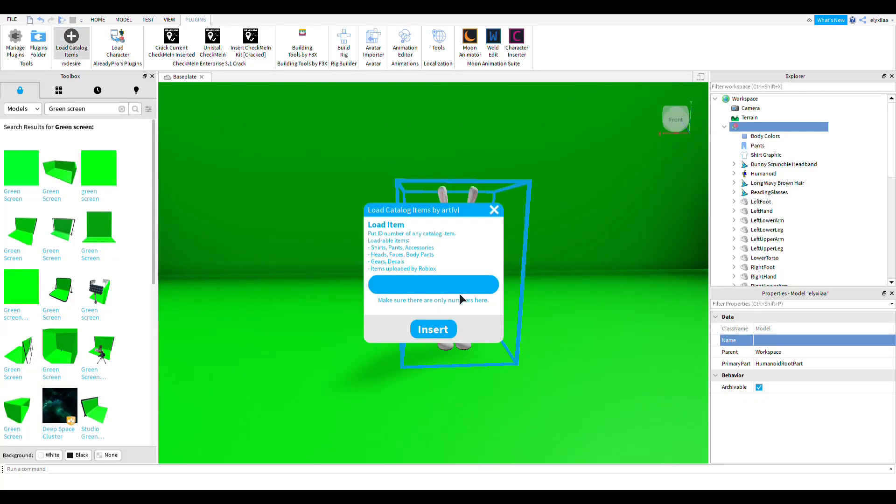
pyautogui.hotkey('ctrl', 'v')
pyautogui.click(447, 335)
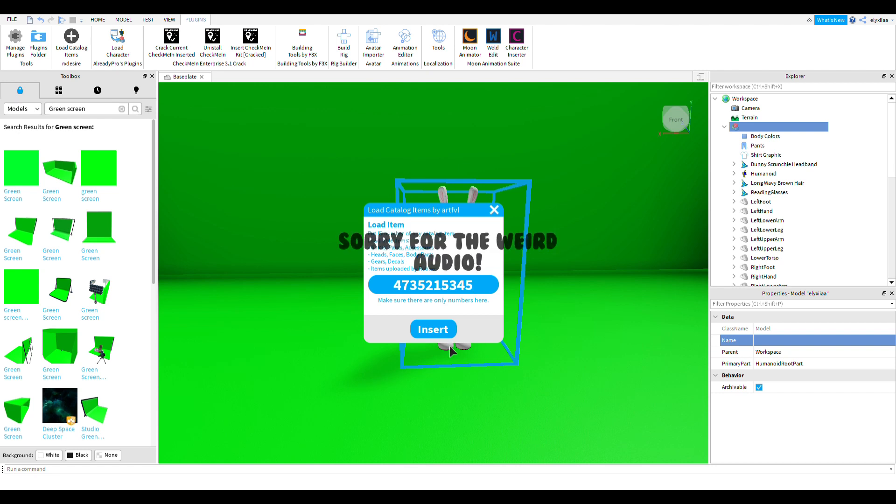
pyautogui.moveTo(494, 245); pyautogui.dragTo(485, 253, button='right')
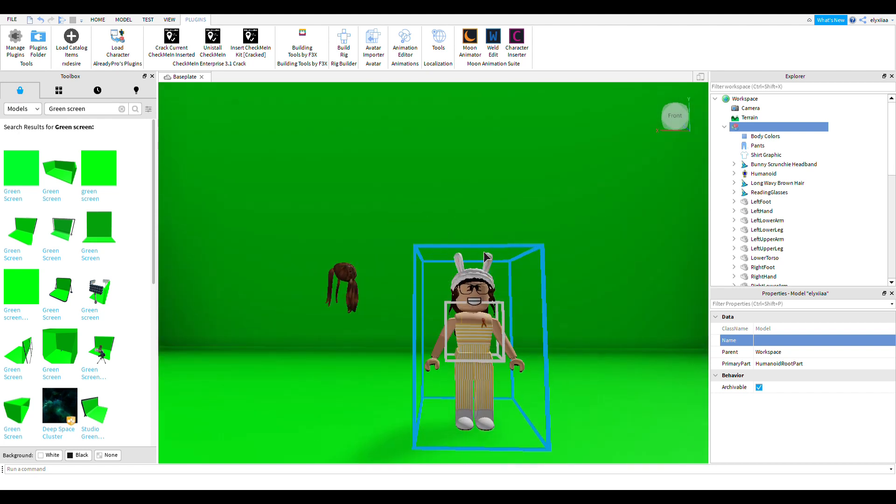
# Delete the Bunny Scrunchie Headband and Long Wavy Brown Hair accessories from the character model
pyautogui.scroll(-5, 792, 200)
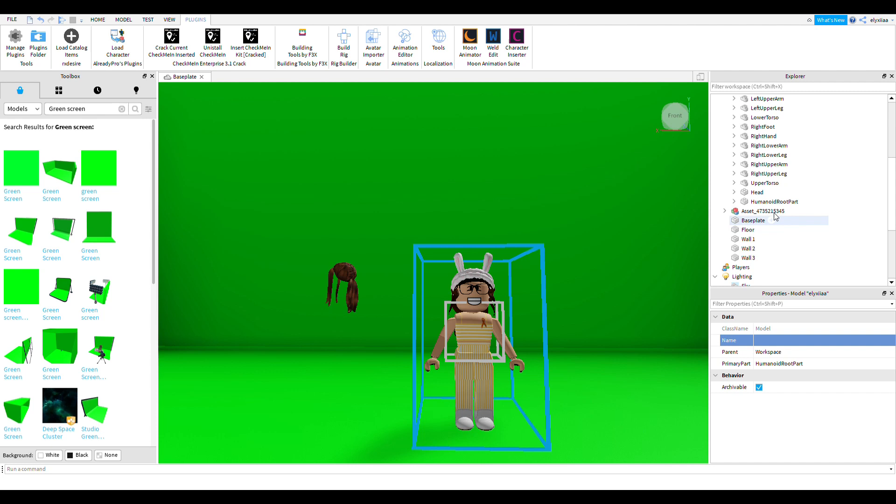
pyautogui.click(758, 212)
pyautogui.scroll(5, 753, 197)
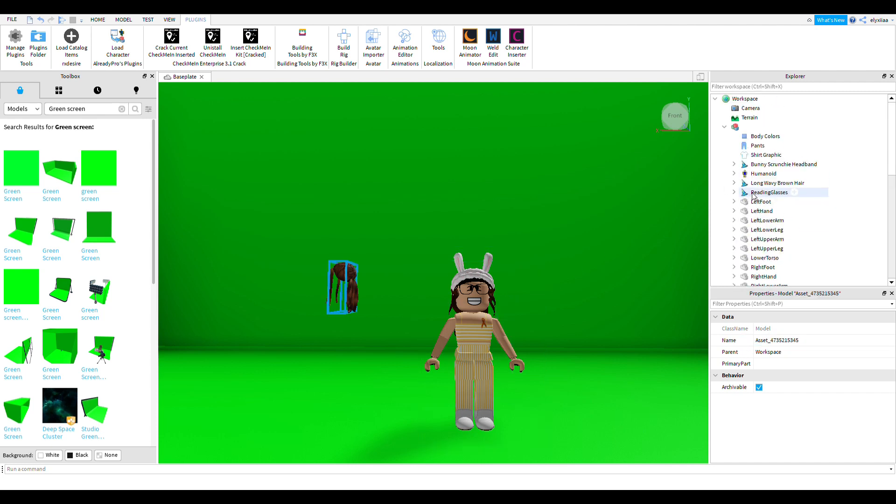
pyautogui.click(767, 165)
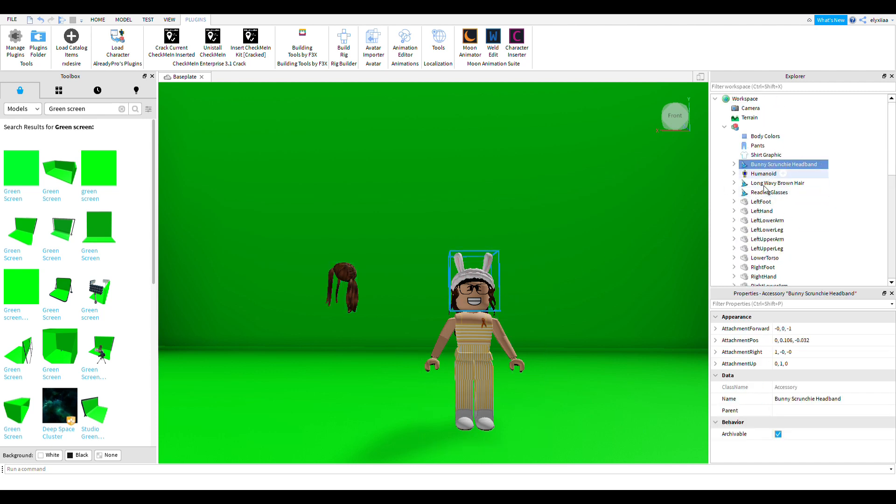
pyautogui.press('Delete')
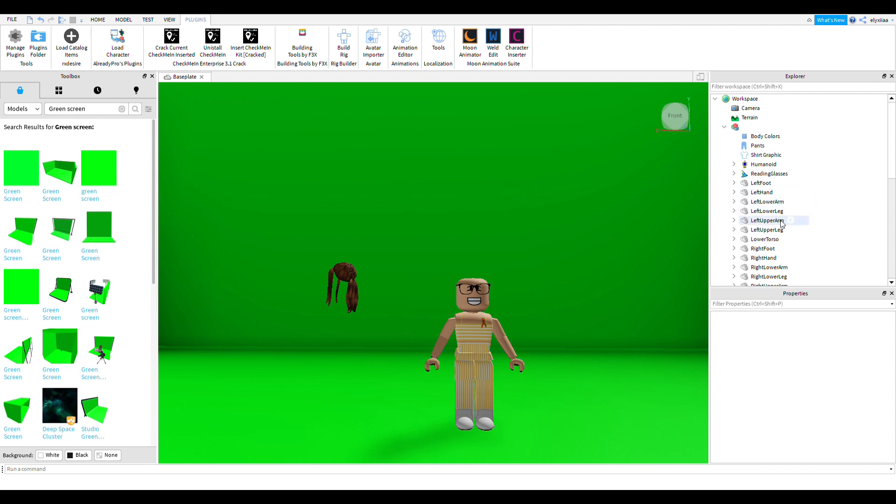
pyautogui.scroll(-4, 774, 228)
pyautogui.click(760, 222)
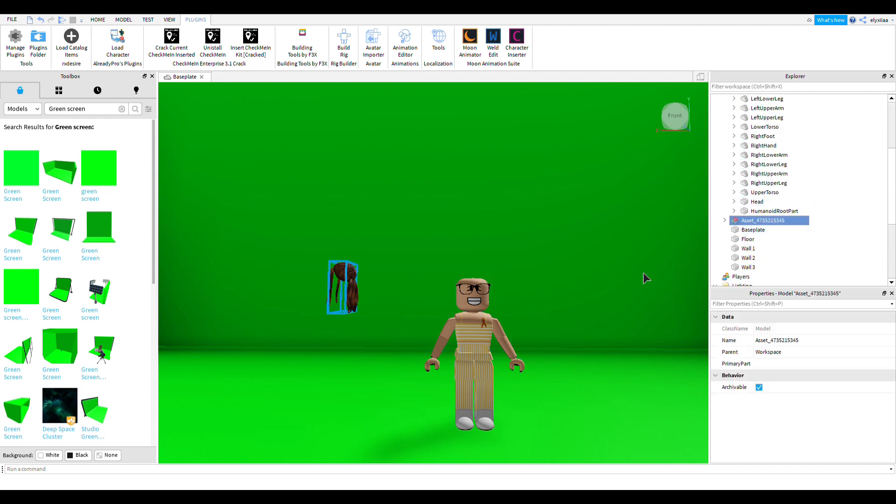
pyautogui.click(99, 21)
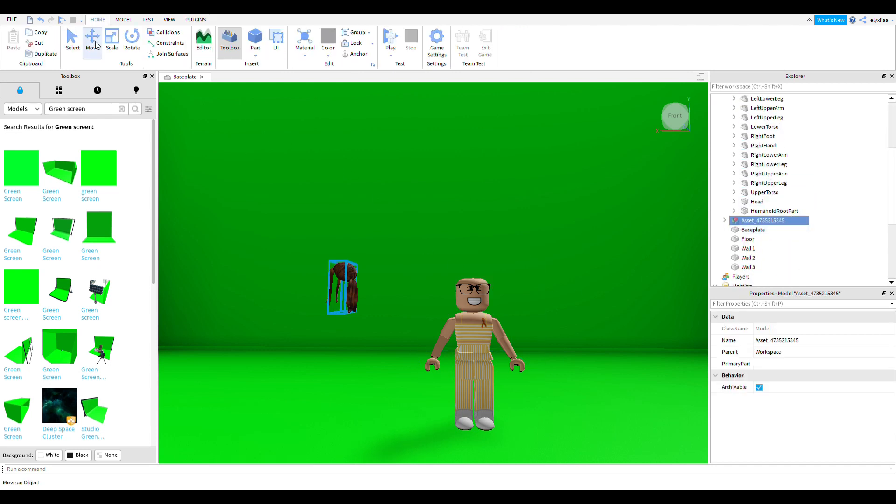
pyautogui.moveTo(403, 289); pyautogui.dragTo(561, 336)
pyautogui.moveTo(560, 336); pyautogui.dragTo(561, 336, button='right')
pyautogui.scroll(3, 560, 337)
pyautogui.scroll(-3, 561, 337)
pyautogui.moveTo(486, 280); pyautogui.dragTo(548, 403)
pyautogui.moveTo(536, 244); pyautogui.dragTo(400, 266)
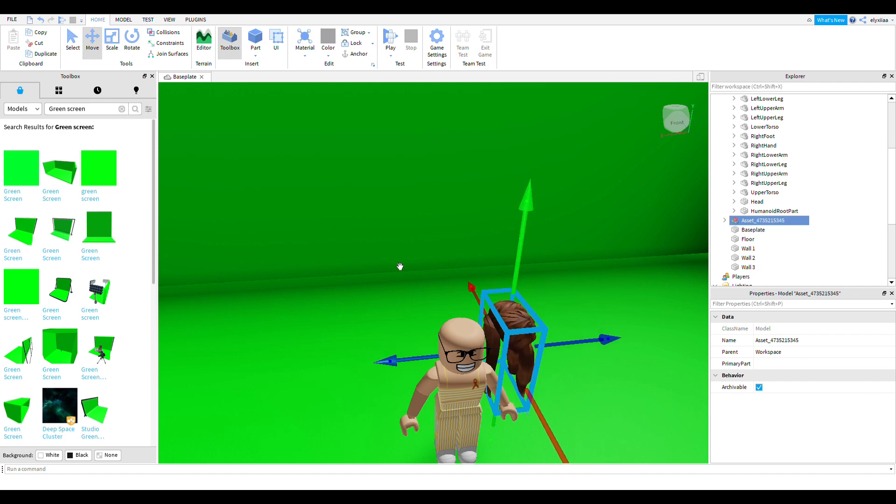
# Rotate the inserted hair model so it faces the same way as the character
pyautogui.click(132, 50)
pyautogui.moveTo(472, 286); pyautogui.dragTo(421, 366)
pyautogui.moveTo(629, 372); pyautogui.dragTo(654, 363, button='right')
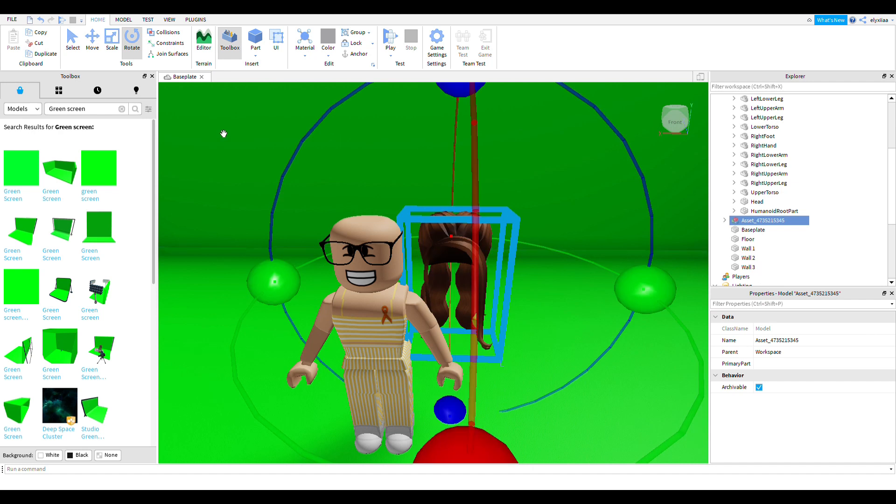
# Move the hair model sideways, forward and up onto the character's head
pyautogui.press('f')
pyautogui.hotkey('ctrl', '2')
pyautogui.moveTo(360, 303); pyautogui.dragTo(336, 318)
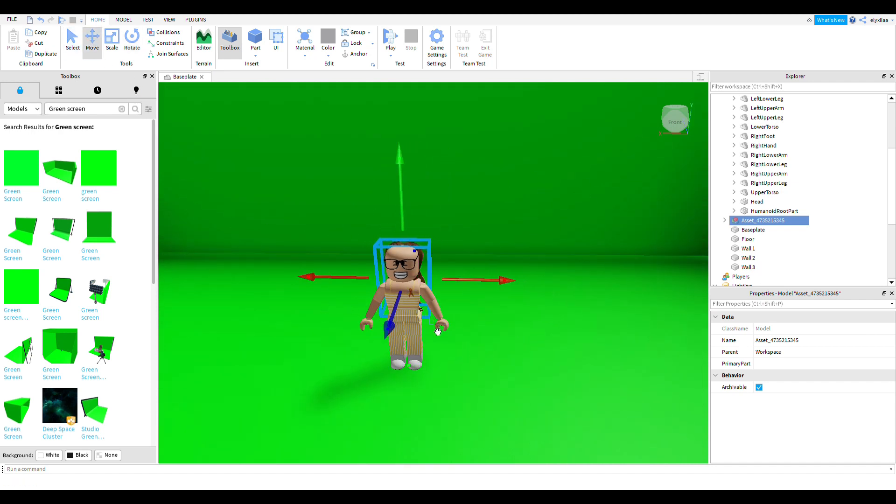
pyautogui.moveTo(437, 331); pyautogui.dragTo(405, 342)
pyautogui.moveTo(413, 225); pyautogui.dragTo(399, 213)
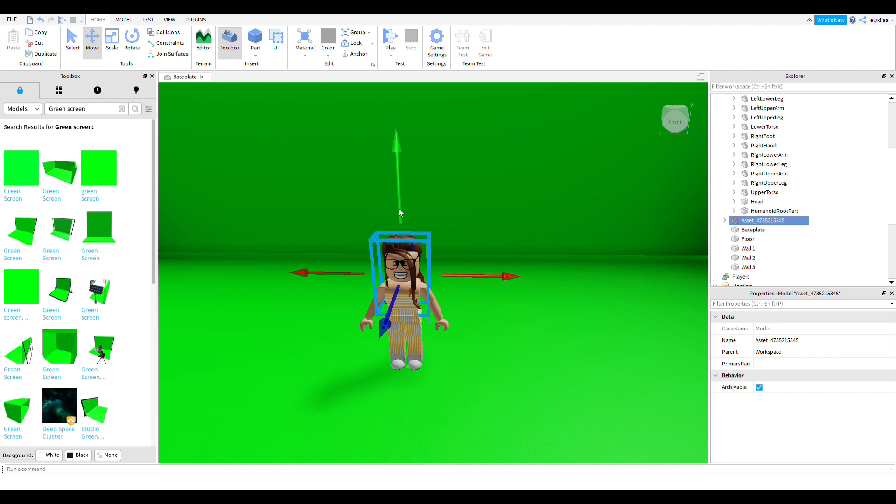
# Fine-tune the hair model's position so it sits centred on the head behind the glasses, then deselect it
pyautogui.moveTo(453, 294); pyautogui.dragTo(457, 296)
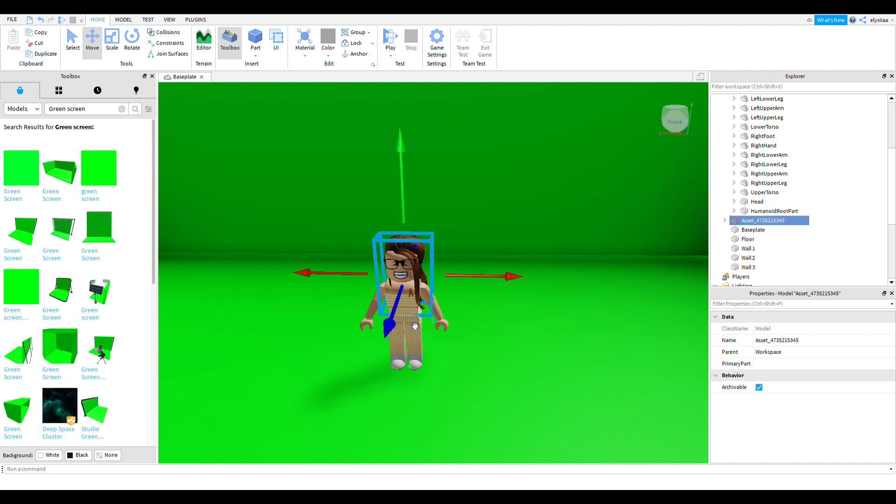
pyautogui.moveTo(415, 326); pyautogui.dragTo(413, 333)
pyautogui.moveTo(385, 290); pyautogui.dragTo(372, 299)
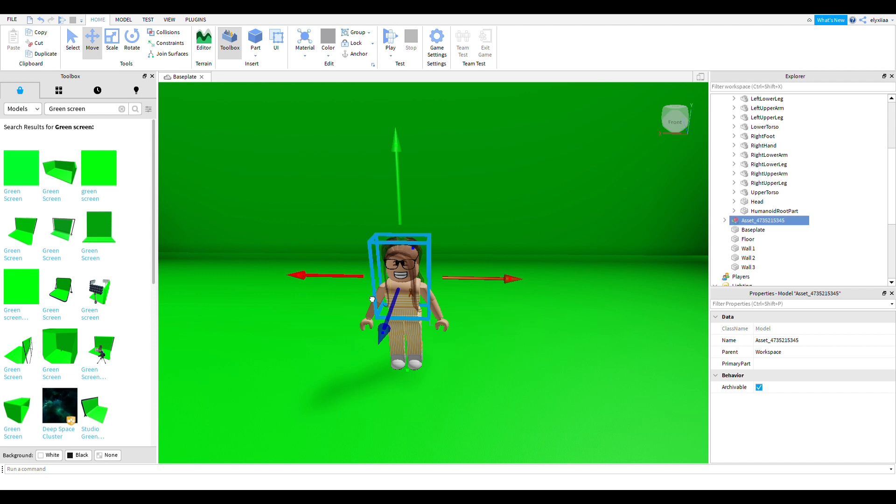
pyautogui.moveTo(412, 220); pyautogui.dragTo(415, 220)
pyautogui.moveTo(456, 271); pyautogui.dragTo(457, 270, button='right')
pyautogui.scroll(5, 456, 270)
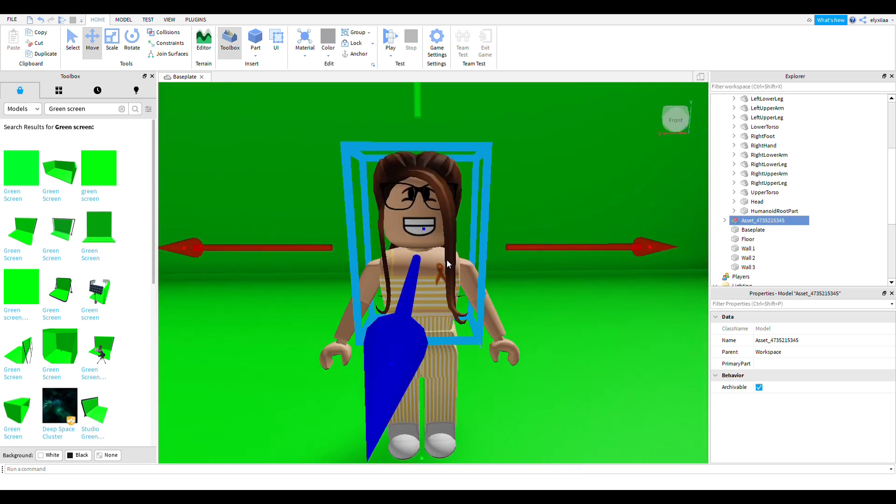
pyautogui.click(652, 299)
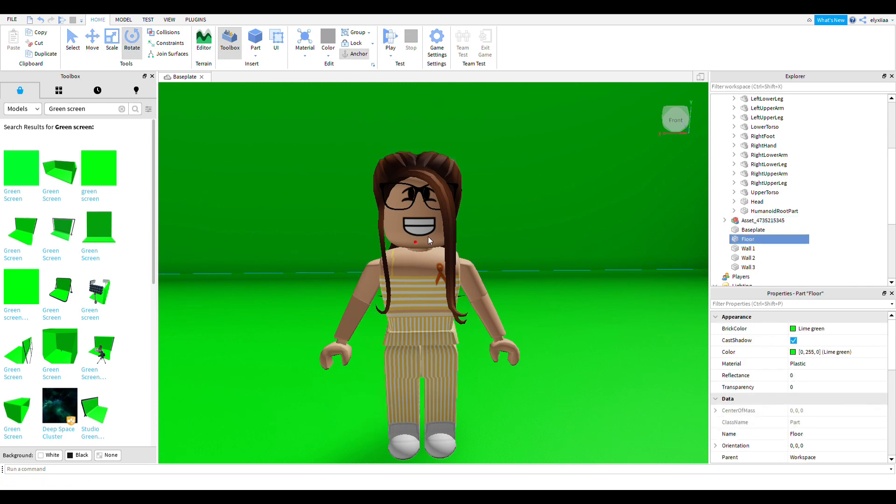
# Try rotating the character's neck joint with Weld Edit to test whether the new hair follows the head
pyautogui.click(196, 20)
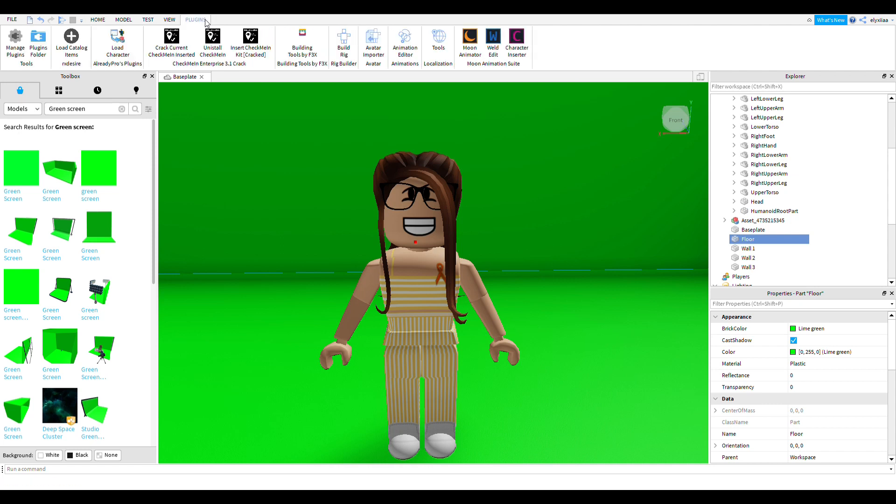
pyautogui.click(491, 39)
pyautogui.click(426, 250)
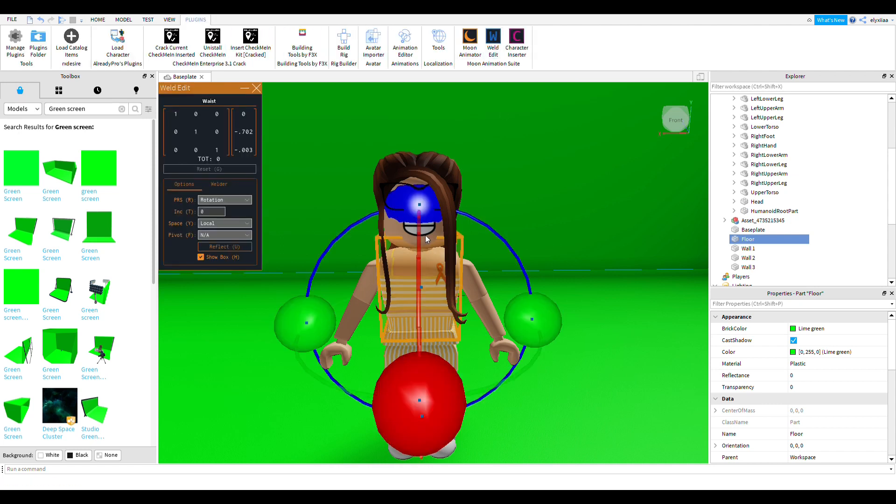
pyautogui.click(443, 228)
pyautogui.moveTo(398, 121); pyautogui.dragTo(422, 130)
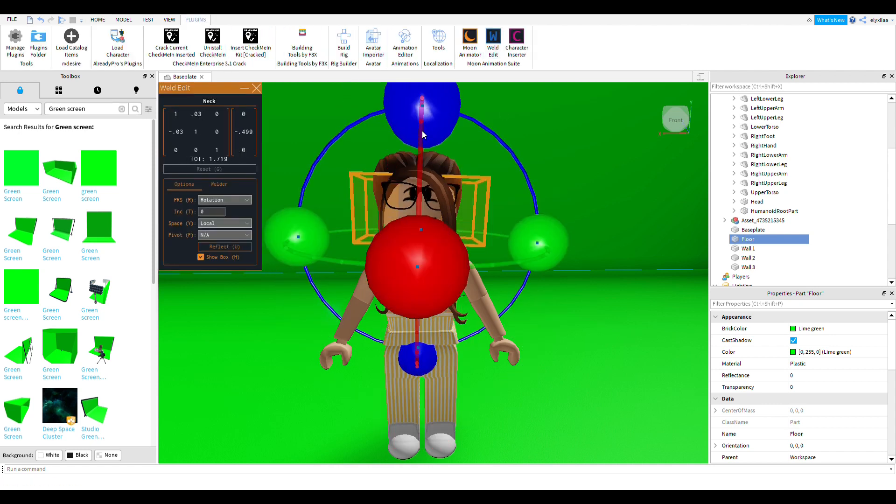
pyautogui.hotkey('ctrl', 'z')
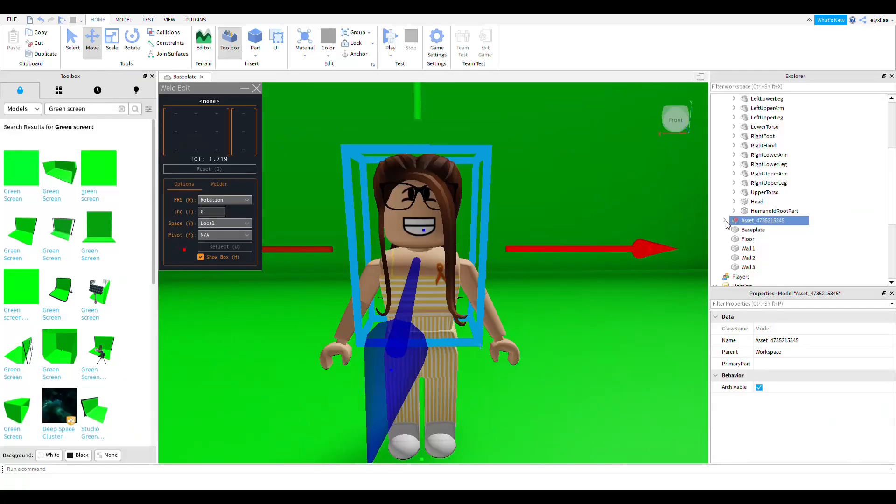
pyautogui.moveTo(752, 232); pyautogui.dragTo(750, 129)
pyautogui.scroll(4, 799, 237)
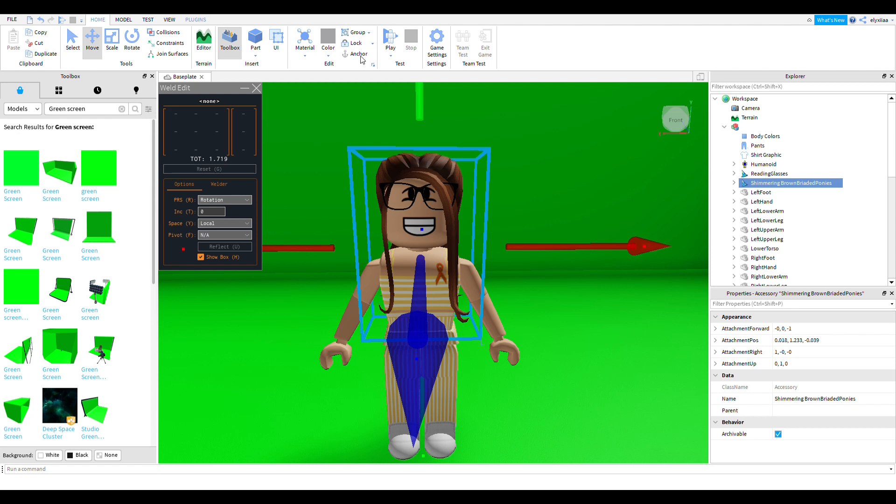
# Rotate the character's neck joint about 3 degrees with Weld Edit to tilt the head together with the hair
pyautogui.click(196, 19)
pyautogui.click(493, 42)
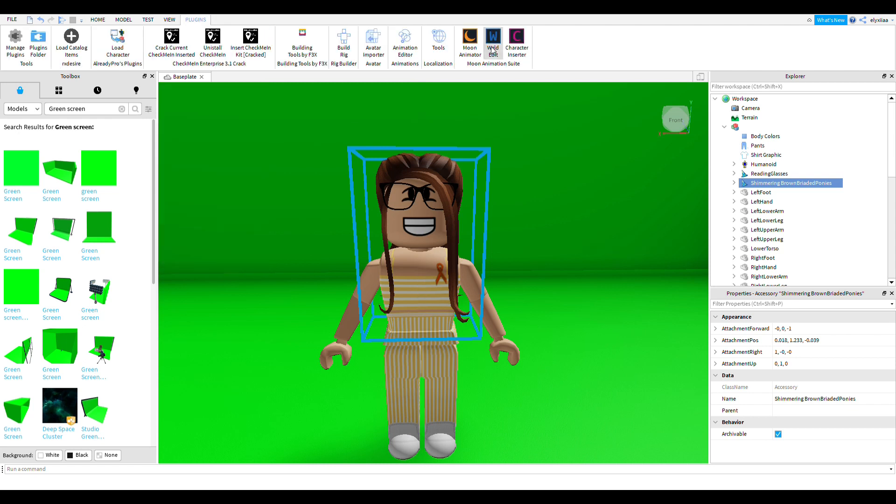
pyautogui.click(446, 237)
pyautogui.moveTo(430, 133); pyautogui.dragTo(451, 172)
# Examine the character from different angles and distances to check how the hair fits the head
pyautogui.moveTo(534, 202); pyautogui.dragTo(624, 180, button='right')
pyautogui.scroll(-5, 534, 204)
pyautogui.click(631, 179)
pyautogui.scroll(3, 622, 180)
pyautogui.scroll(3, 624, 179)
pyautogui.scroll(-3, 624, 180)
pyautogui.scroll(-3, 624, 180)
pyautogui.scroll(3, 624, 179)
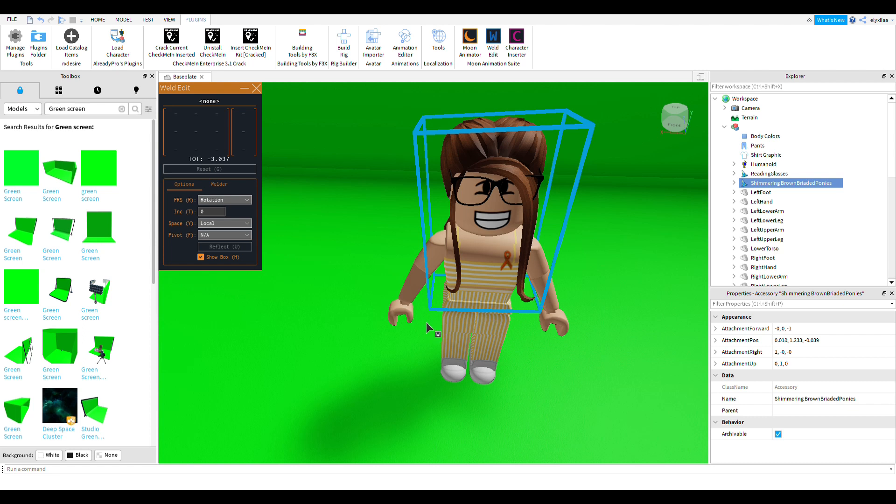
pyautogui.moveTo(420, 334); pyautogui.dragTo(421, 337, button='right')
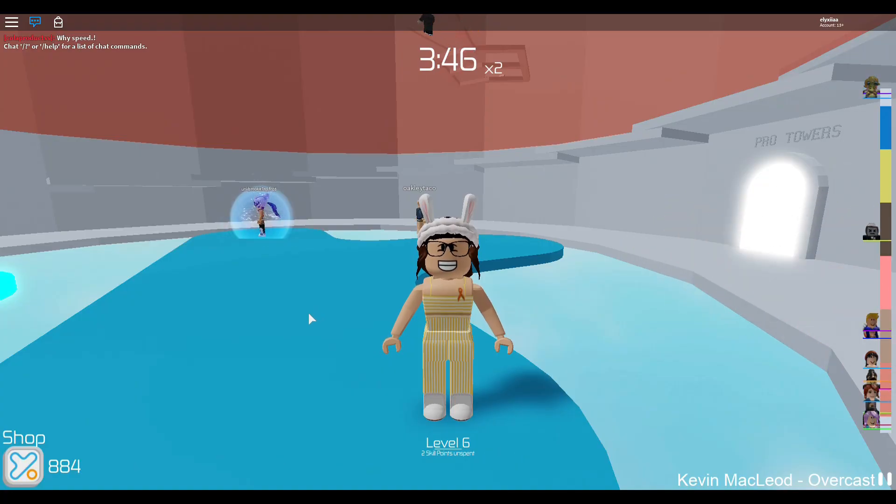
pyautogui.moveTo(292, 312); pyautogui.dragTo(291, 312, button='right')
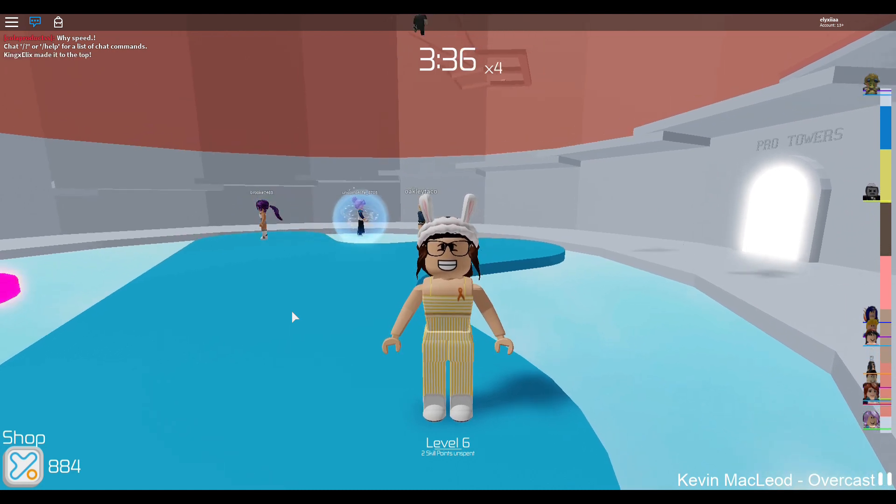